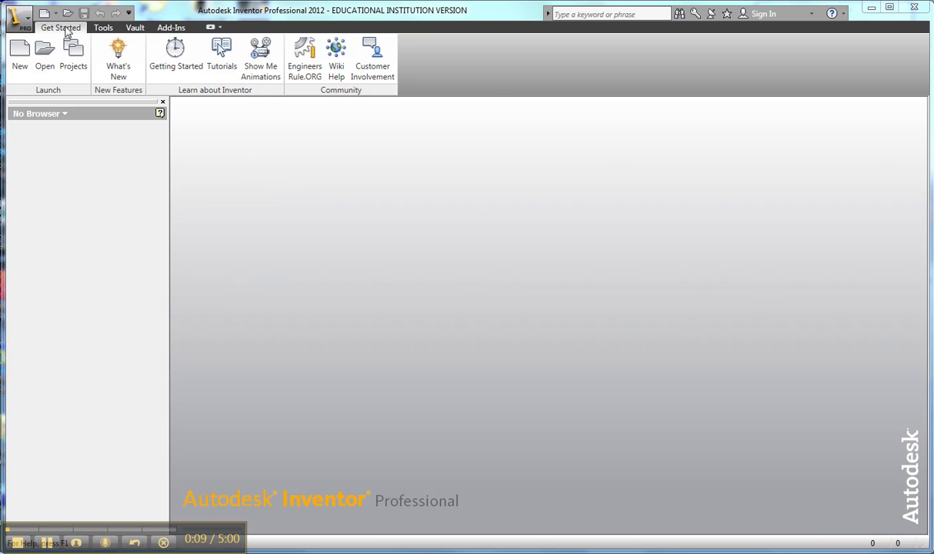
Create a new part file, Part1, from the Standard.ipt template.
left_click(21, 51)
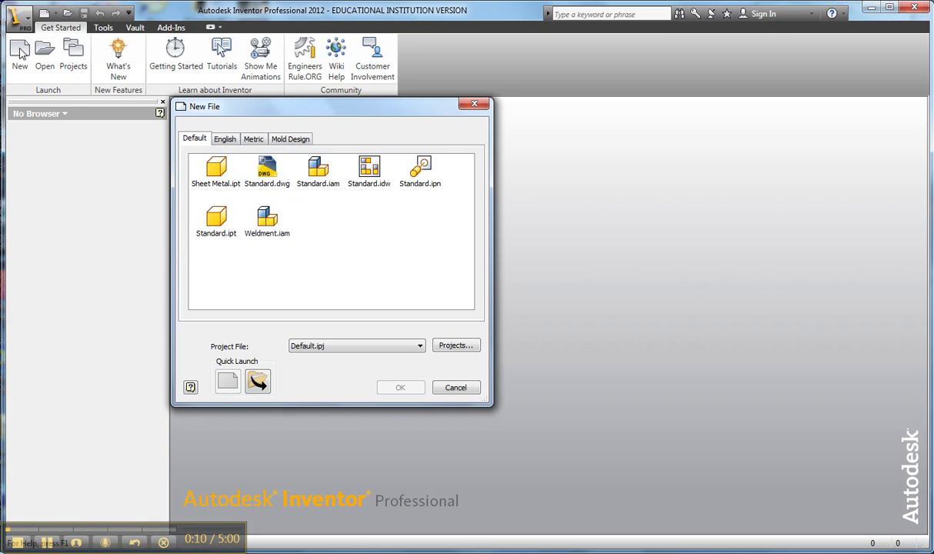
left_click(209, 216)
left_click(394, 387)
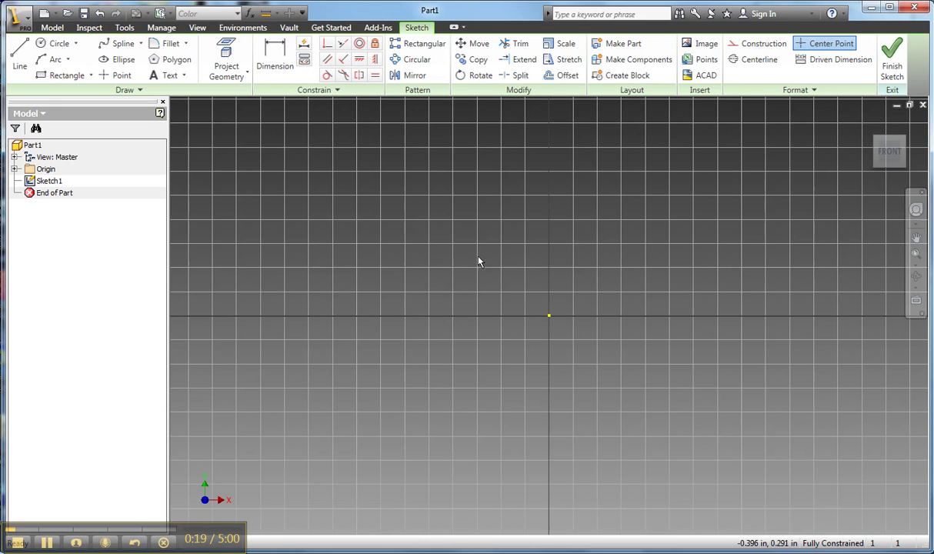
Draw a short vertical edge up from the origin, then a top edge sloping down to the right.
mouse_move(531, 240)
middle_mouse_down()
mouse_move(418, 290)
mouse_move(264, 334)
middle_mouse_up()
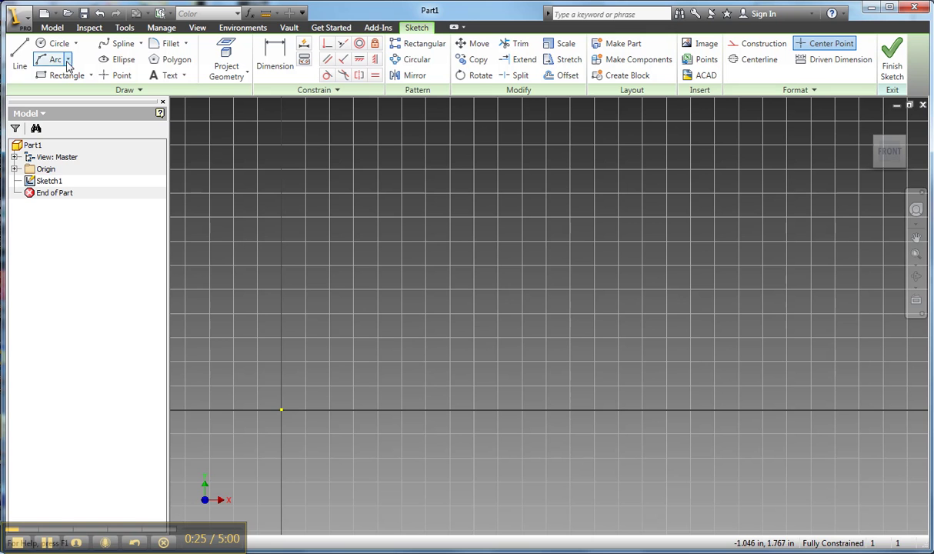
left_click(19, 56)
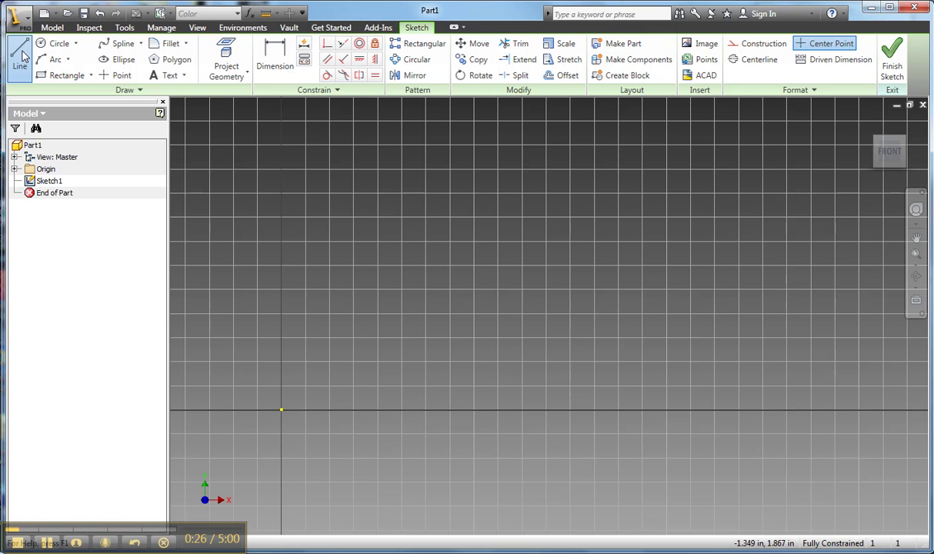
left_click(282, 411)
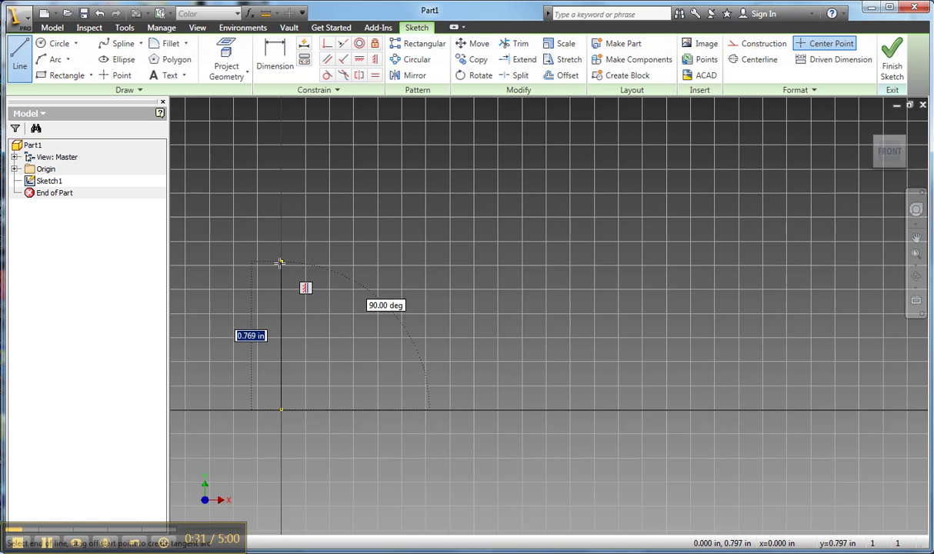
left_click(282, 358)
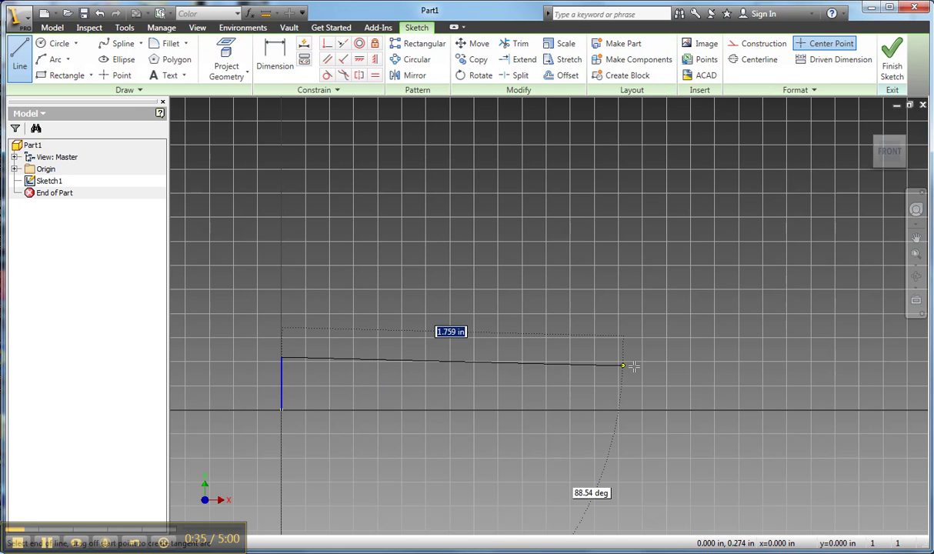
left_click(846, 379)
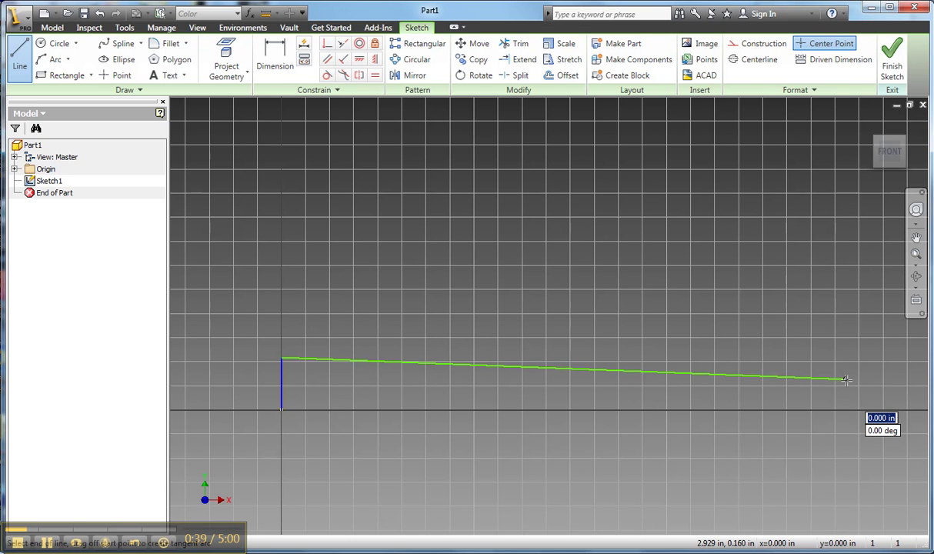
left_click(846, 378)
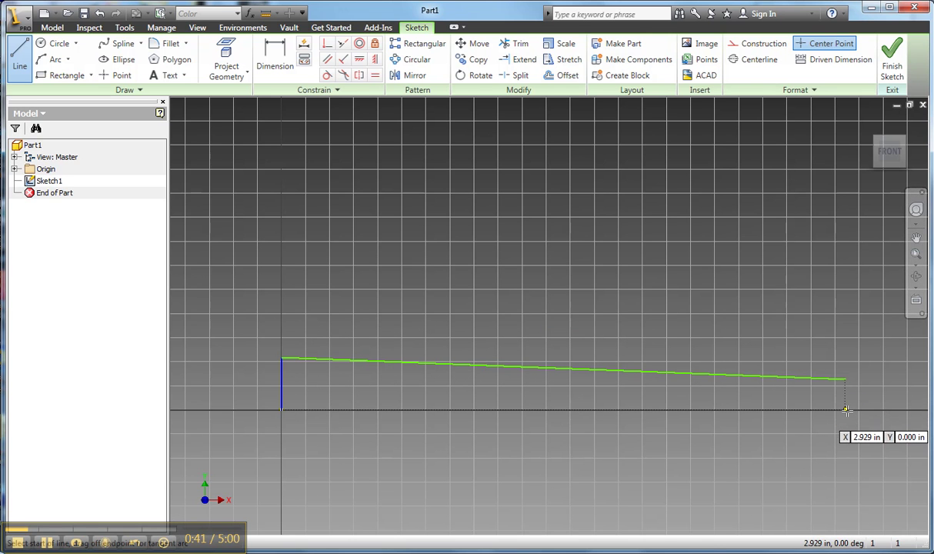
Close the profile with a bottom edge along the axis and a vertical right edge.
left_click(846, 410)
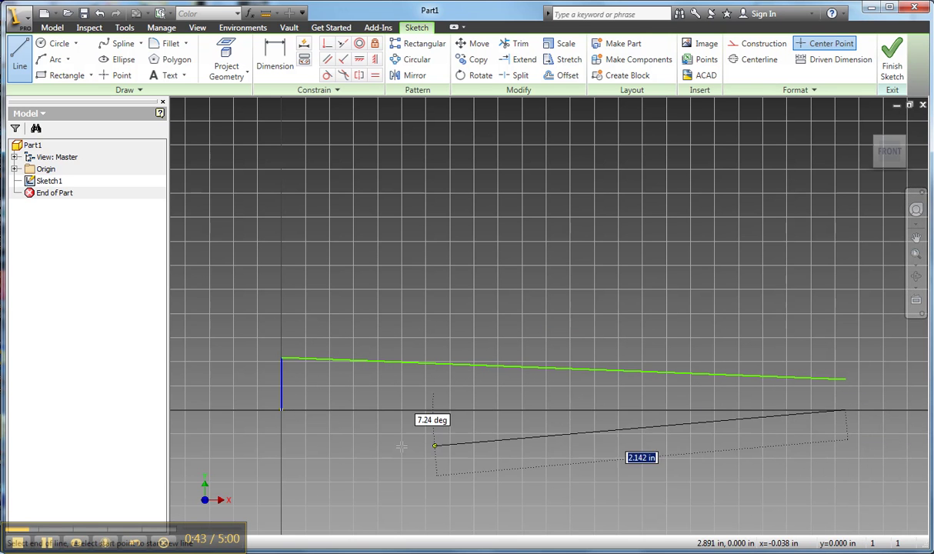
double_click(277, 412)
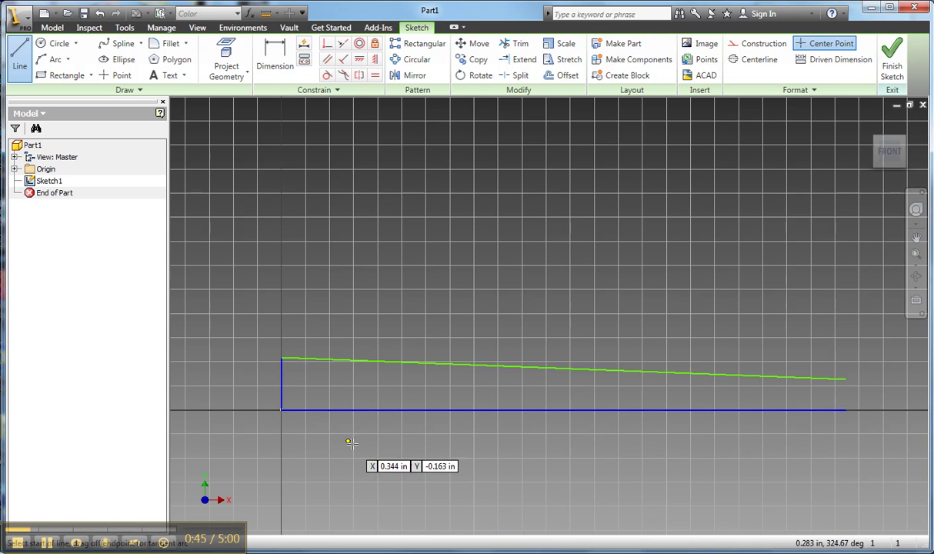
left_click(846, 379)
double_click(846, 410)
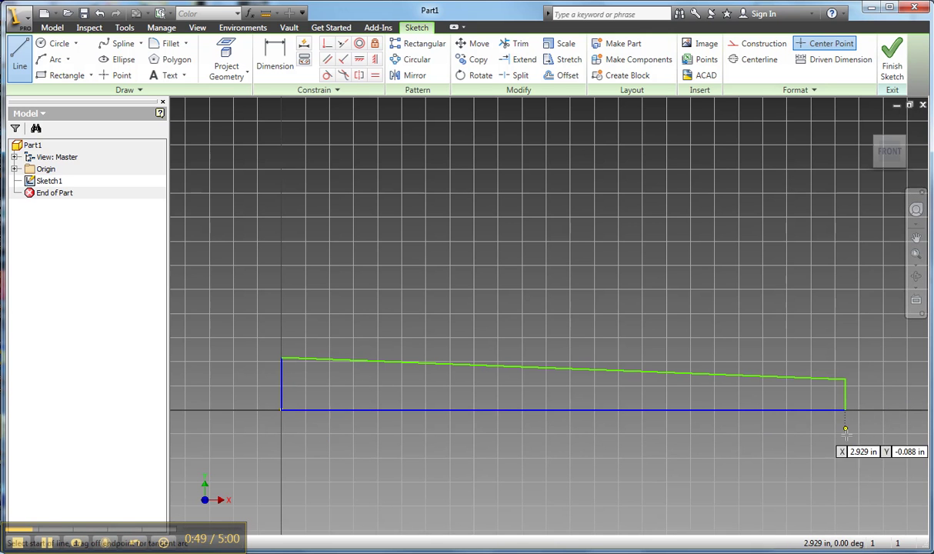
right_click(762, 443)
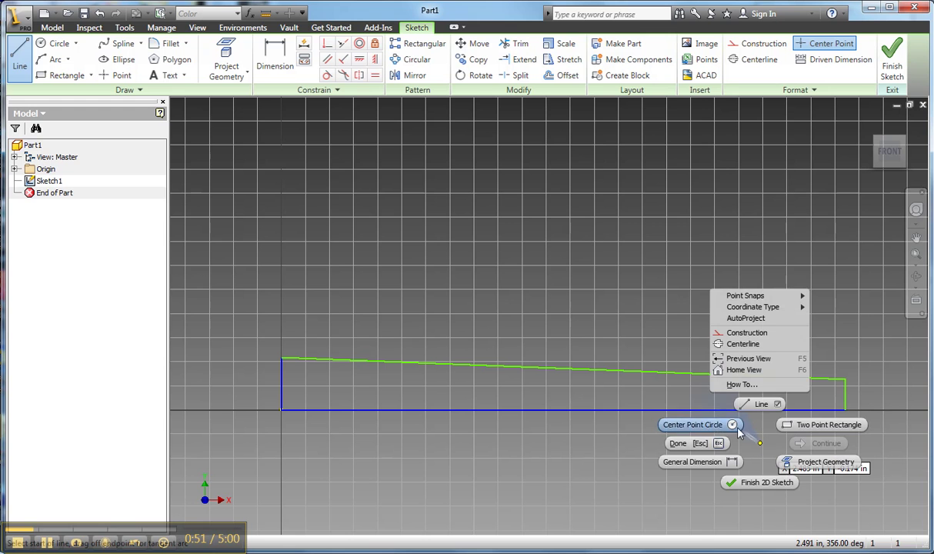
left_click(684, 444)
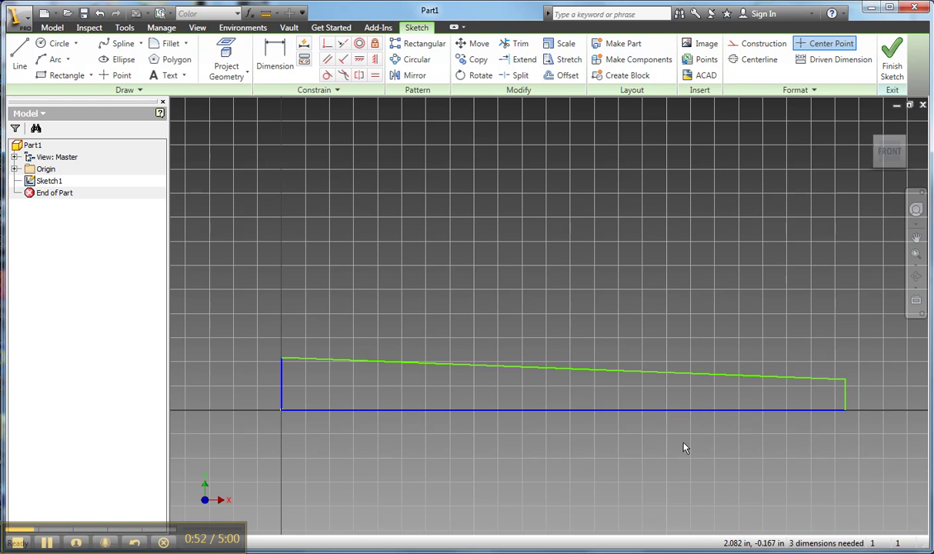
Dimension the left edge height to .330 and the right edge height to .130.
left_click(274, 57)
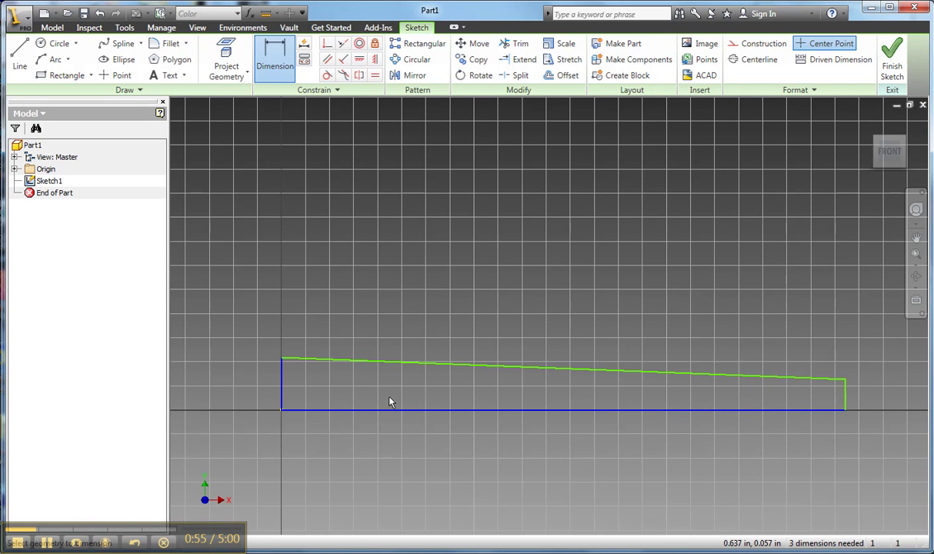
left_click(283, 387)
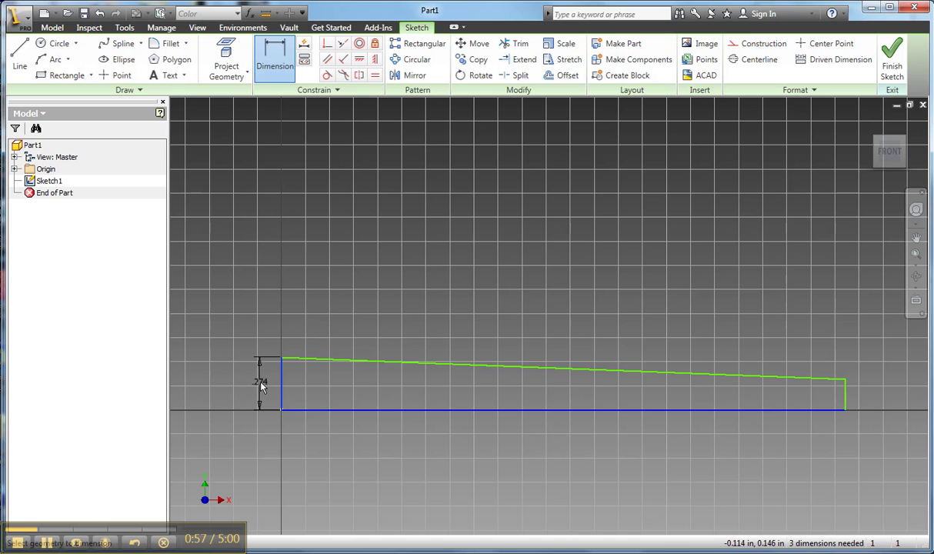
left_click(261, 383)
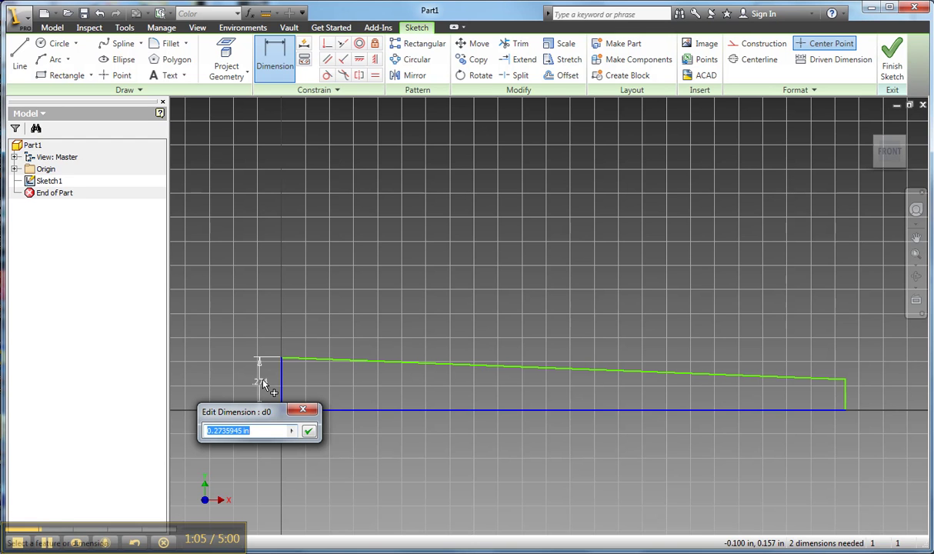
type(".33")
left_click(308, 431)
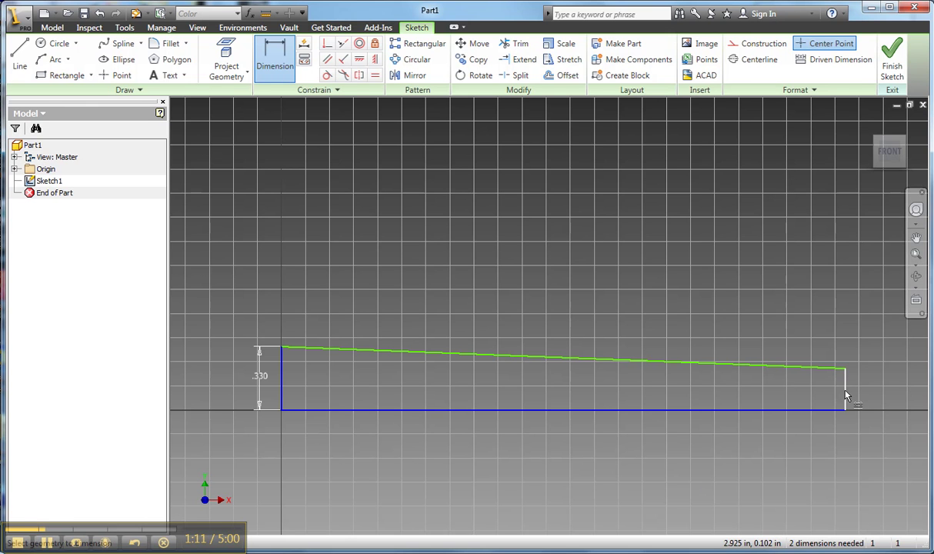
left_click(873, 395)
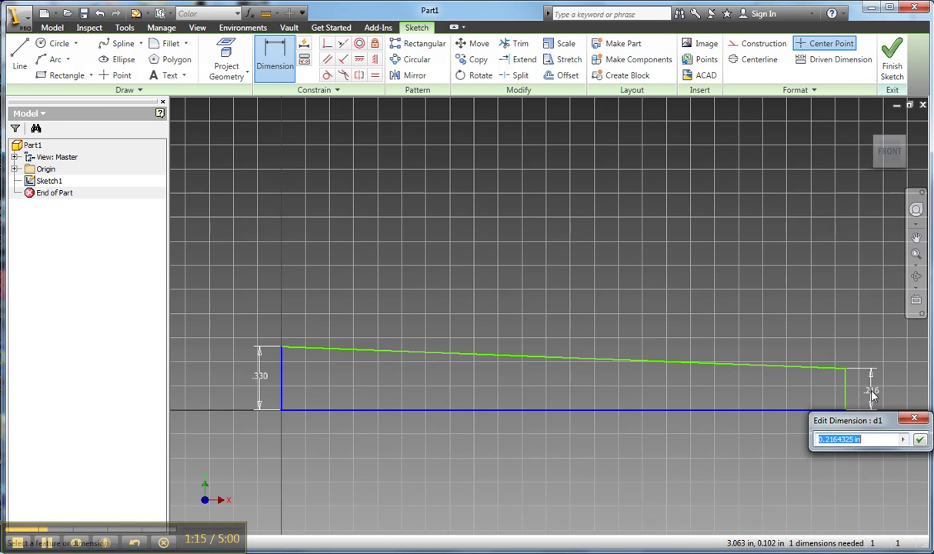
type(".13")
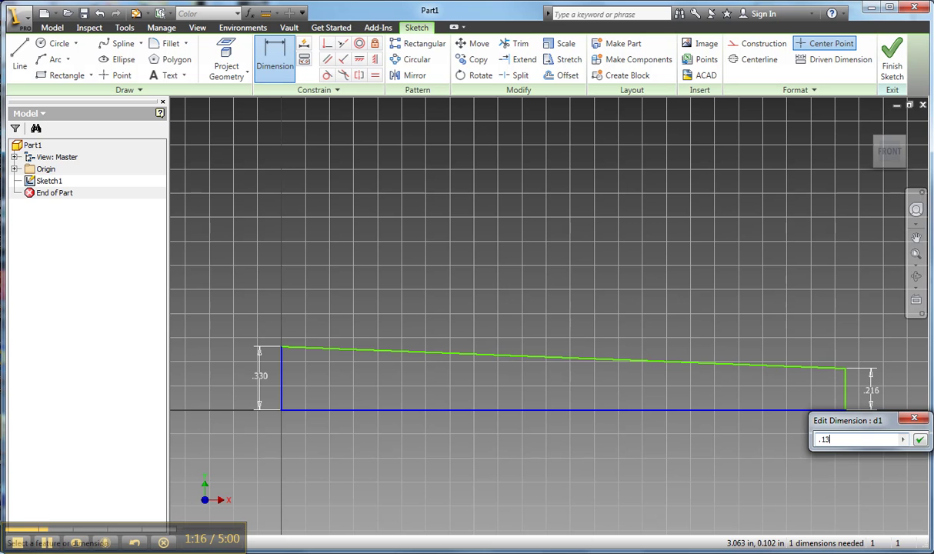
left_click(919, 439)
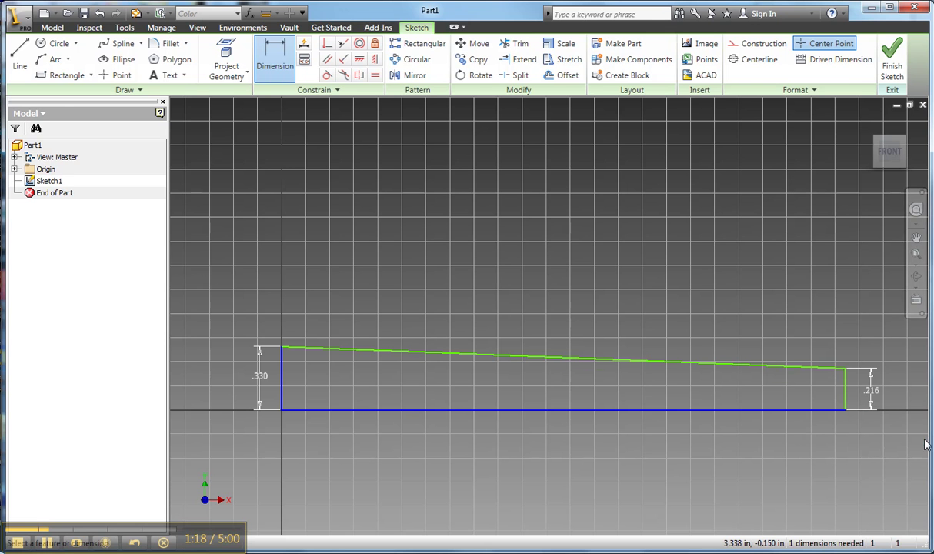
Dimension the bottom edge length to 5.750 so the profile is fully constrained.
left_click(651, 410)
left_click(651, 439)
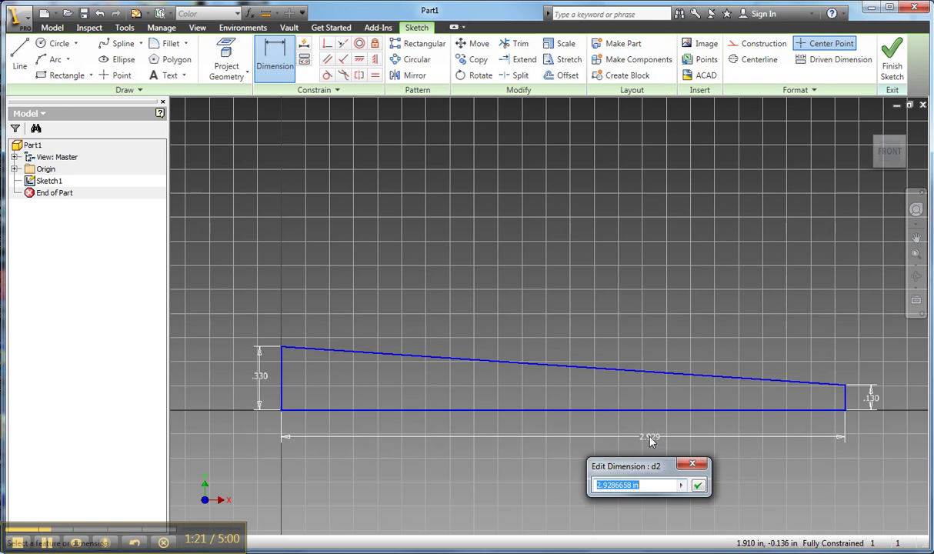
type("5.75")
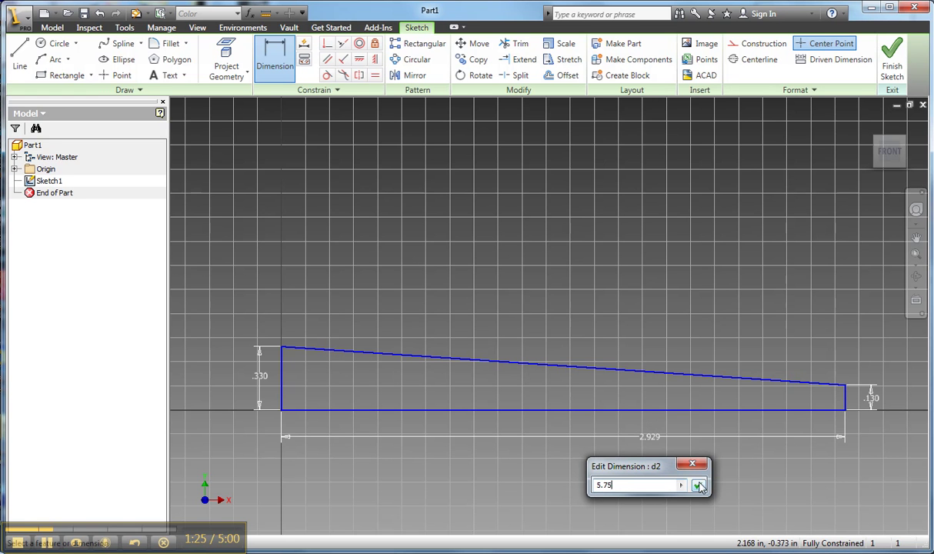
left_click(697, 486)
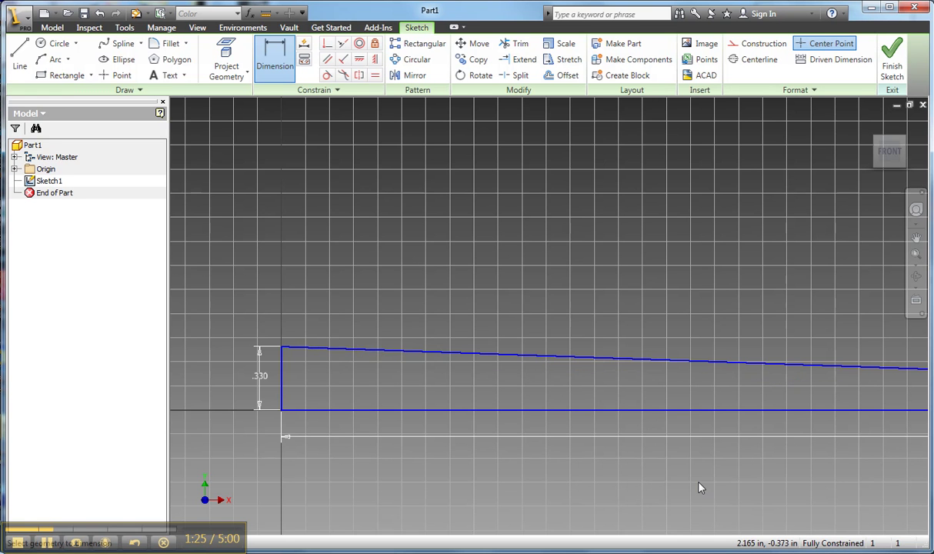
scroll(695, 488, "down", 4)
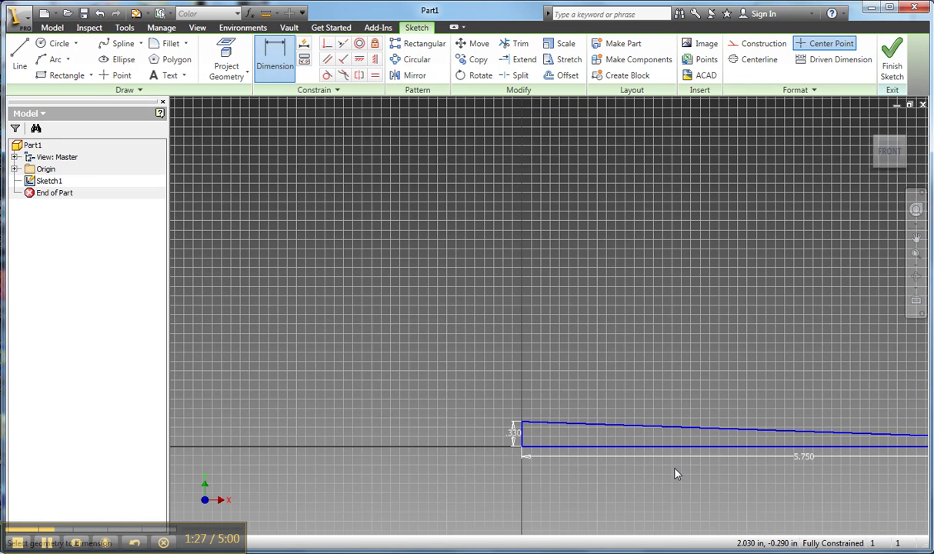
mouse_move(477, 381)
middle_mouse_down()
mouse_move(453, 351)
mouse_move(342, 277)
mouse_move(235, 254)
mouse_move(249, 260)
middle_mouse_up()
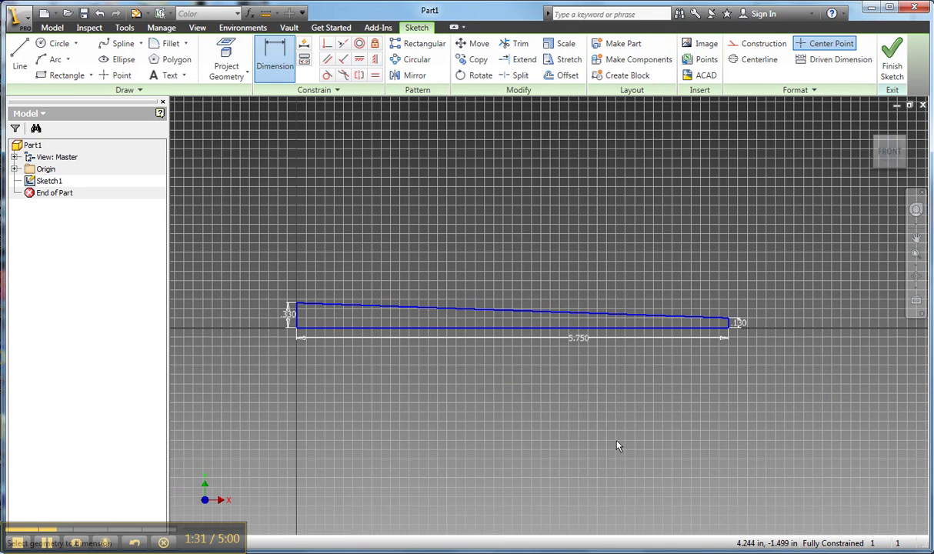
Finish the sketch and extrude the tapered profile 2.83 in as Extrusion1.
left_click(892, 64)
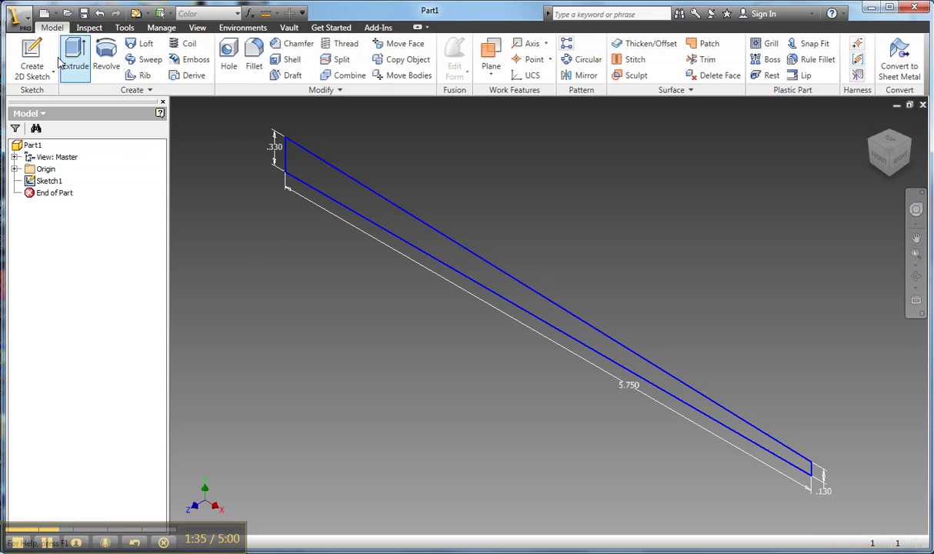
left_click(76, 56)
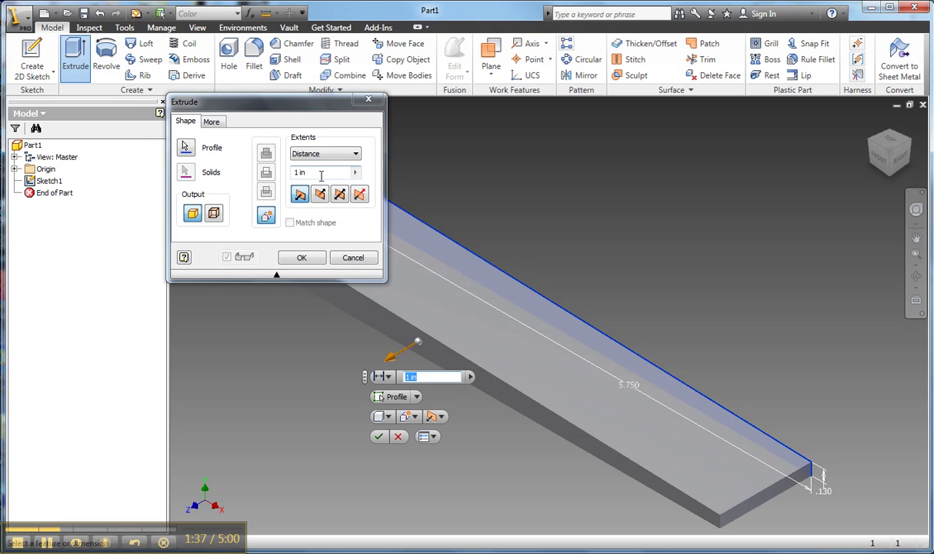
left_click(320, 173)
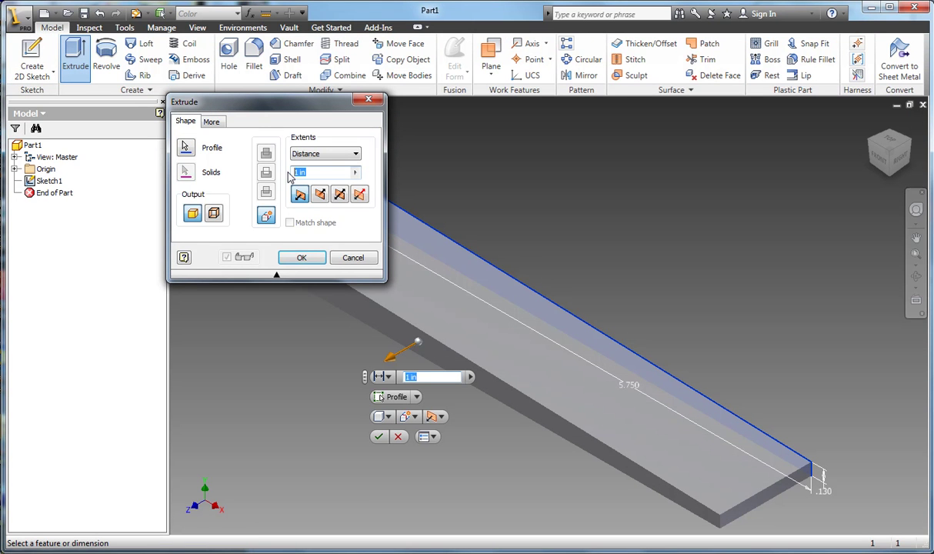
type("2.83")
left_click(380, 437)
key("F6")
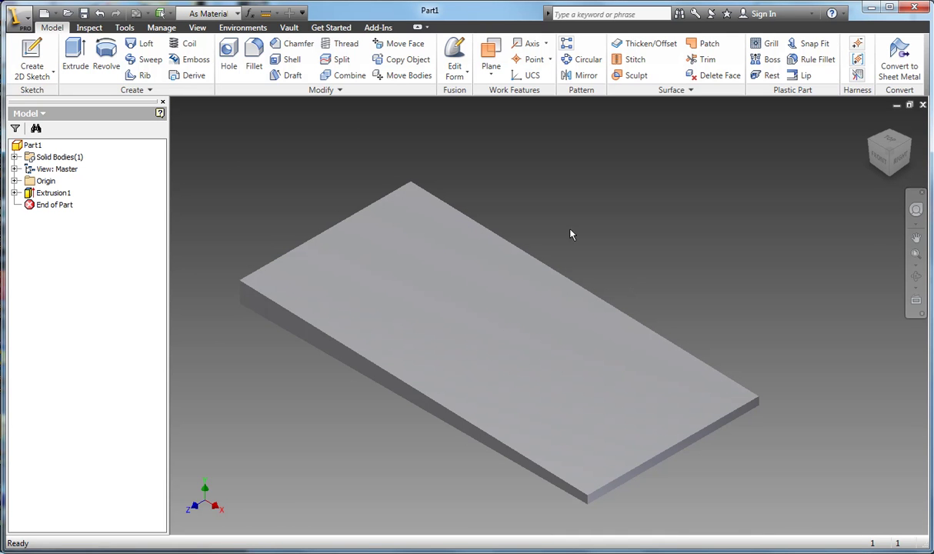
Start a sketch on the plate's top face and draw a line leftward from its right edge.
left_click(32, 59)
left_click(319, 253)
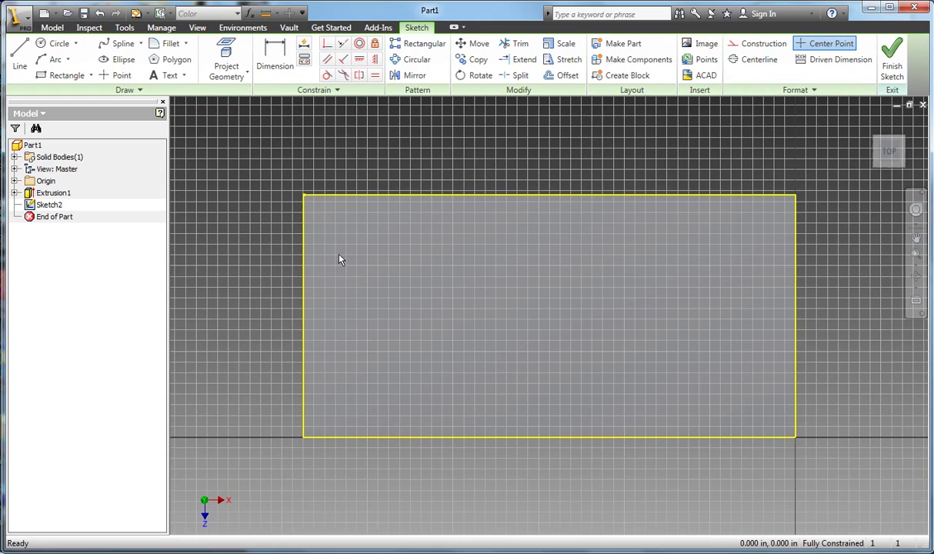
left_click(20, 55)
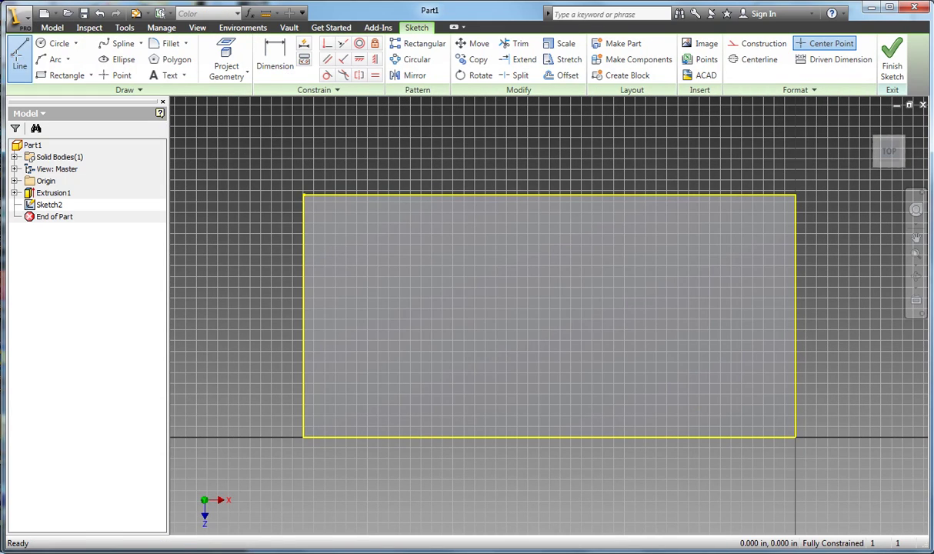
left_click(796, 315)
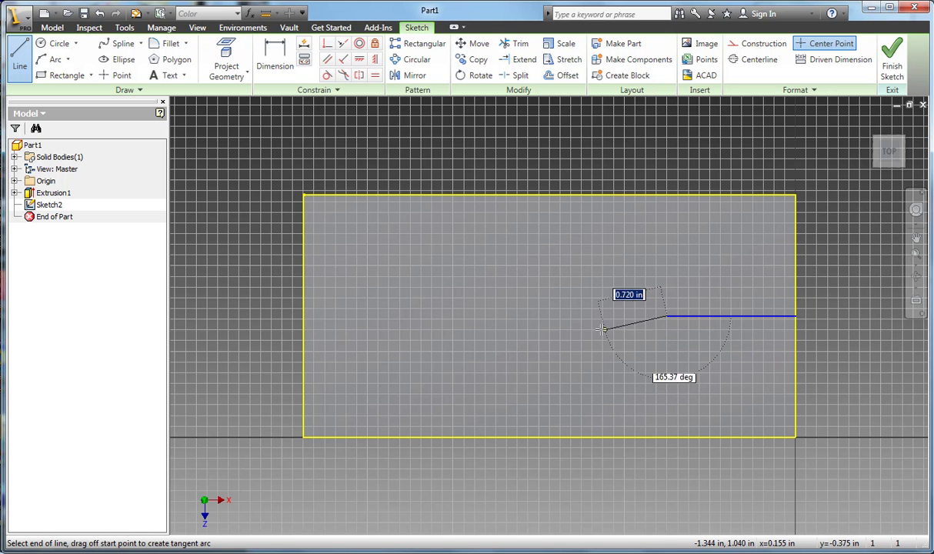
right_click(599, 326)
left_click(538, 325)
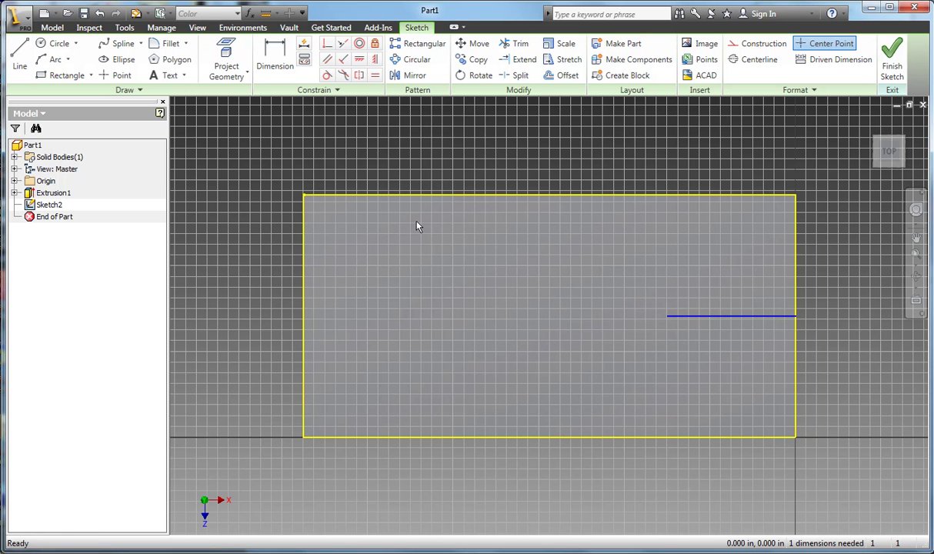
Dimension the line's length to 1.800 in.
left_click(275, 60)
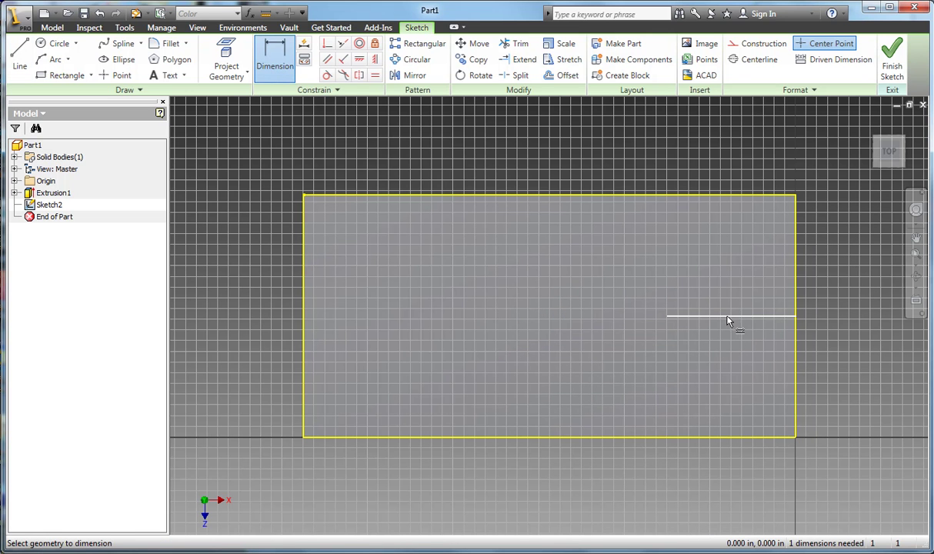
left_click(730, 317)
left_click(729, 336)
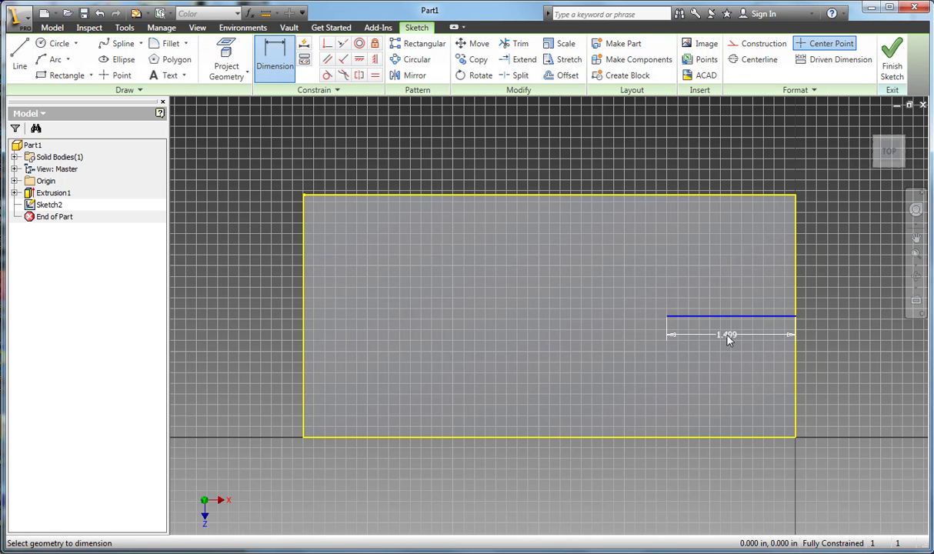
left_click(728, 337)
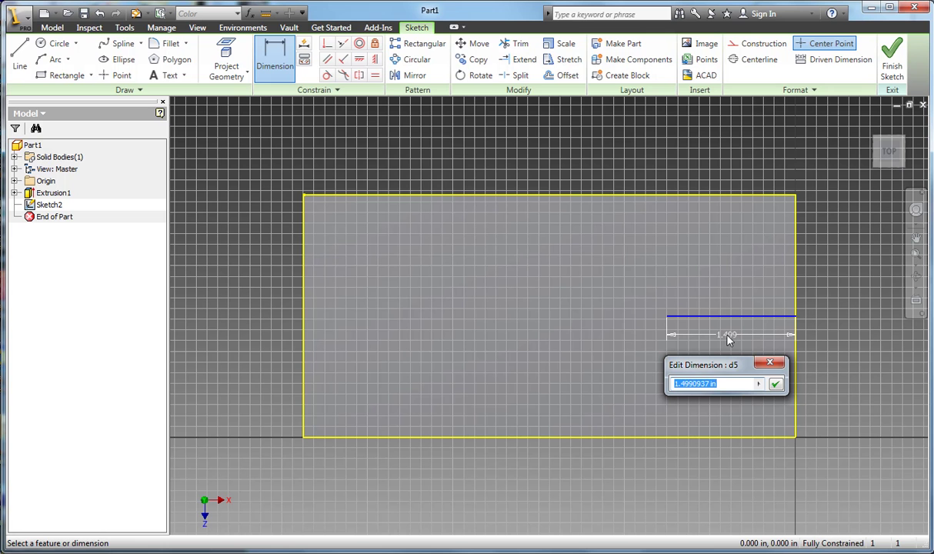
type("1.8")
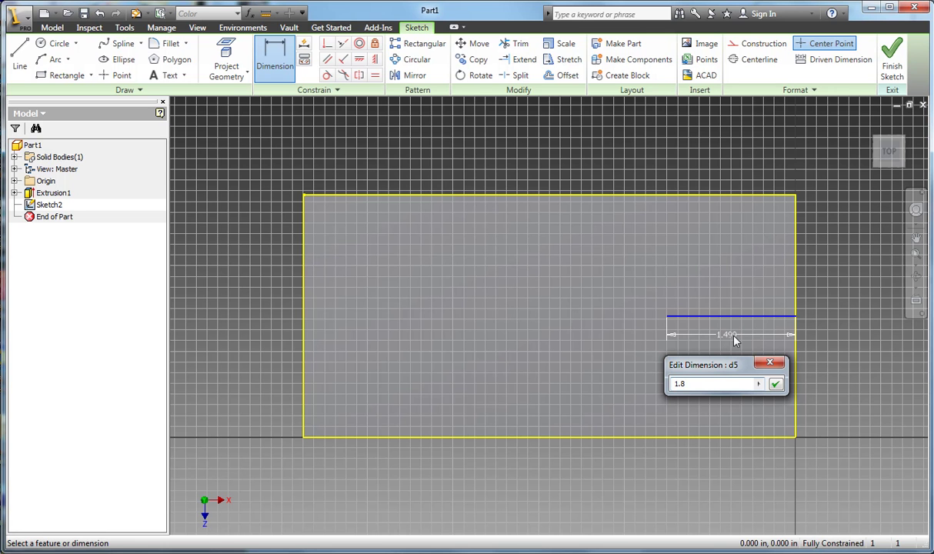
left_click(777, 385)
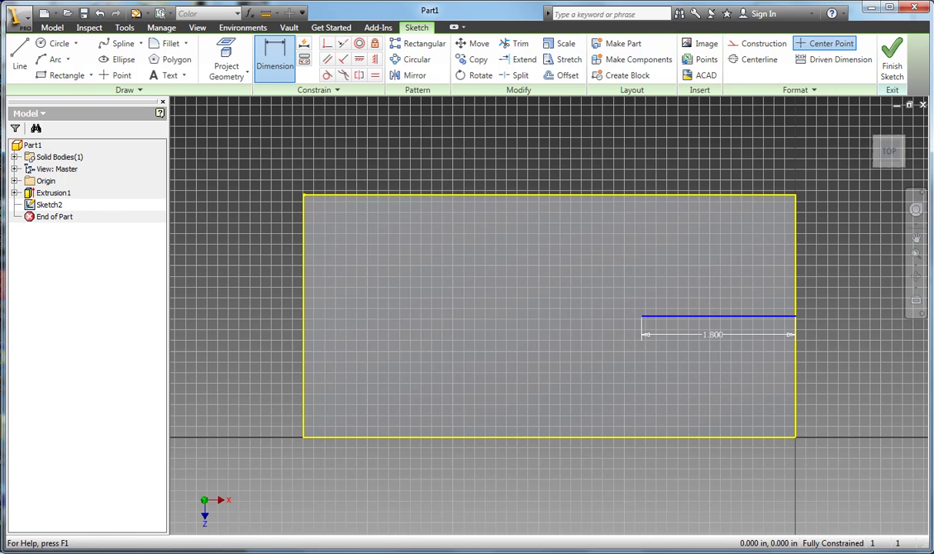
left_click(57, 43)
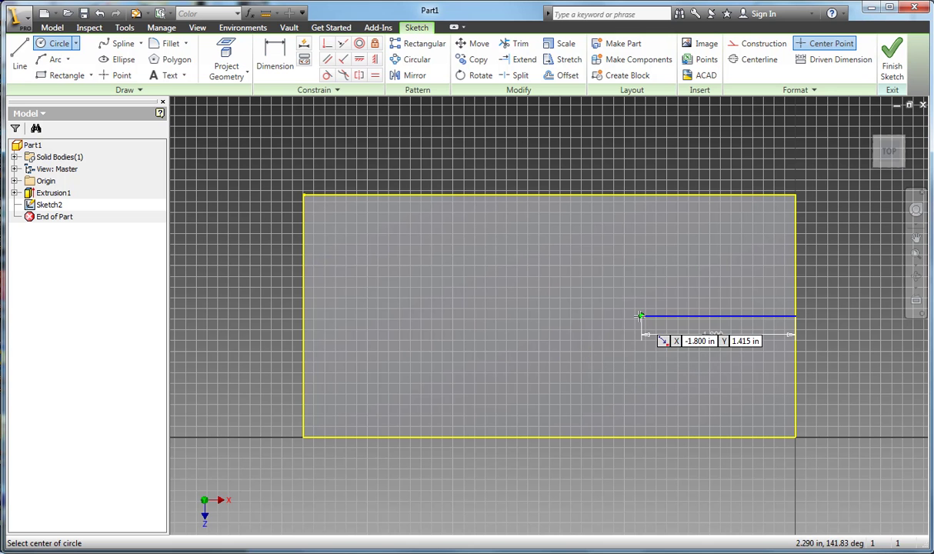
Draw a circle centred on the line's left endpoint.
left_click(641, 315)
left_click(633, 350)
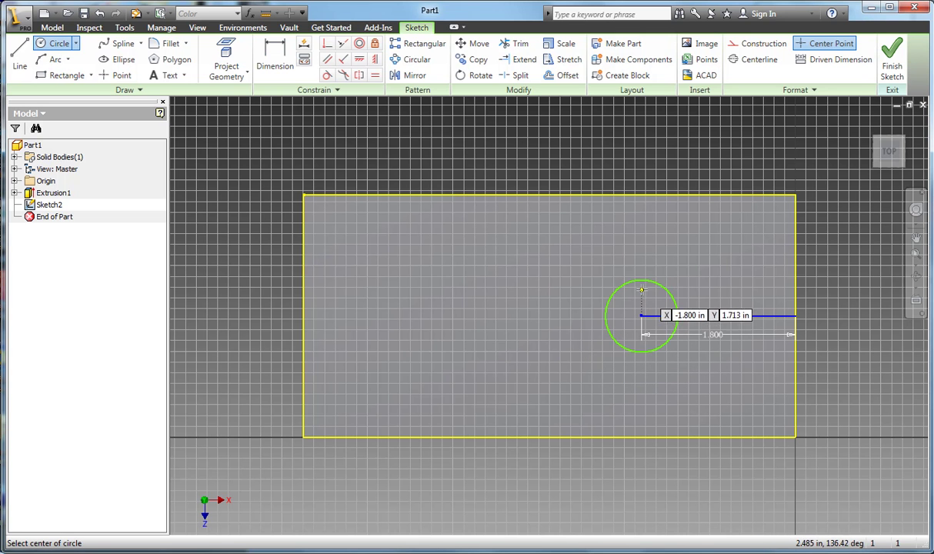
right_click(623, 307)
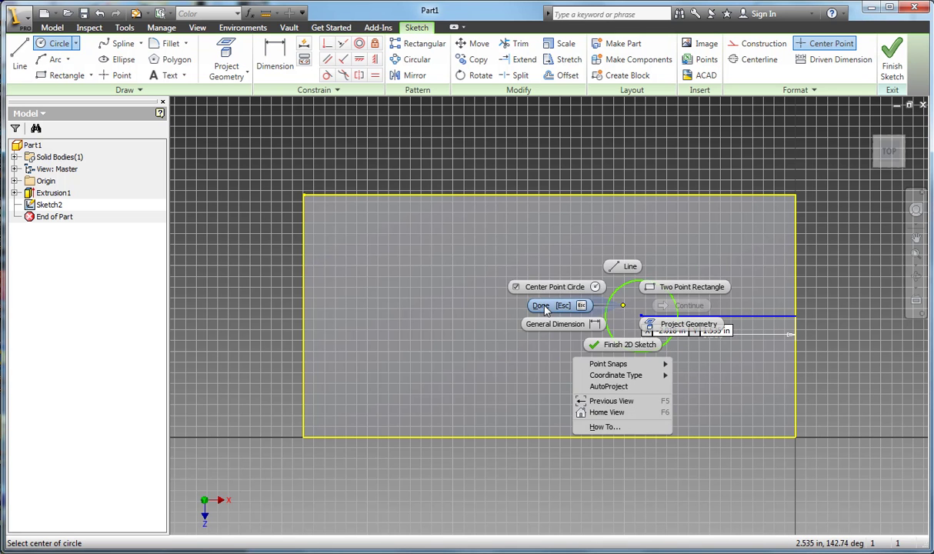
left_click(547, 305)
Dimension the circle's diameter to 0.500 in and finish Sketch2.
left_click(275, 58)
left_click(647, 283)
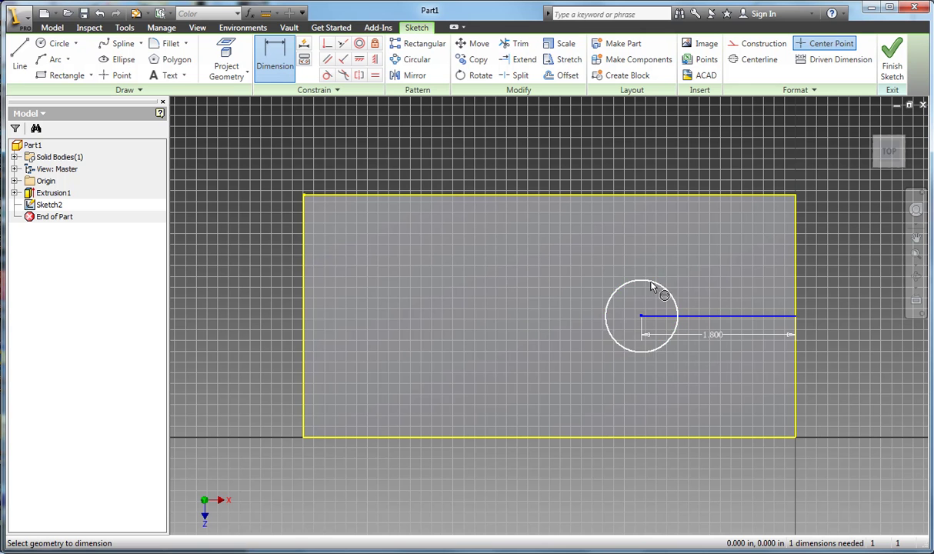
left_click(695, 271)
left_click(707, 269)
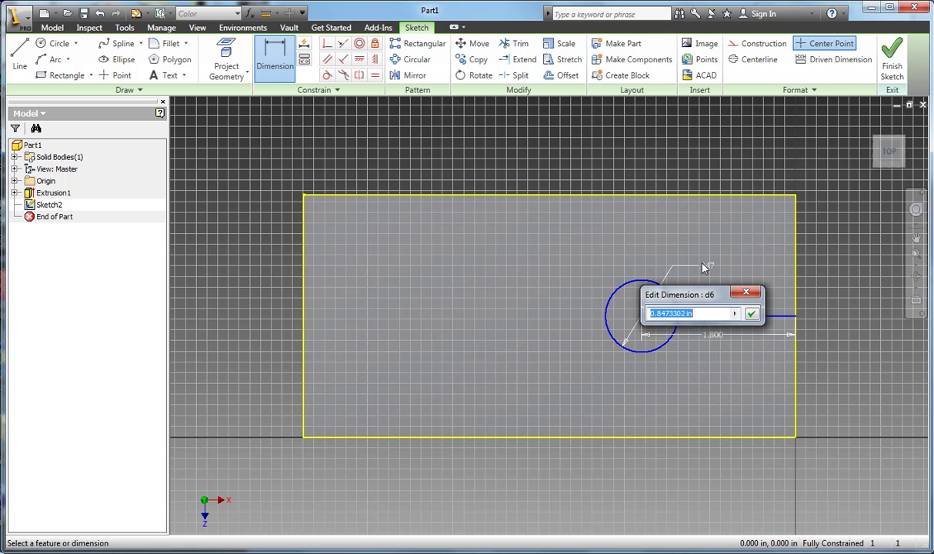
type(".5")
left_click(754, 315)
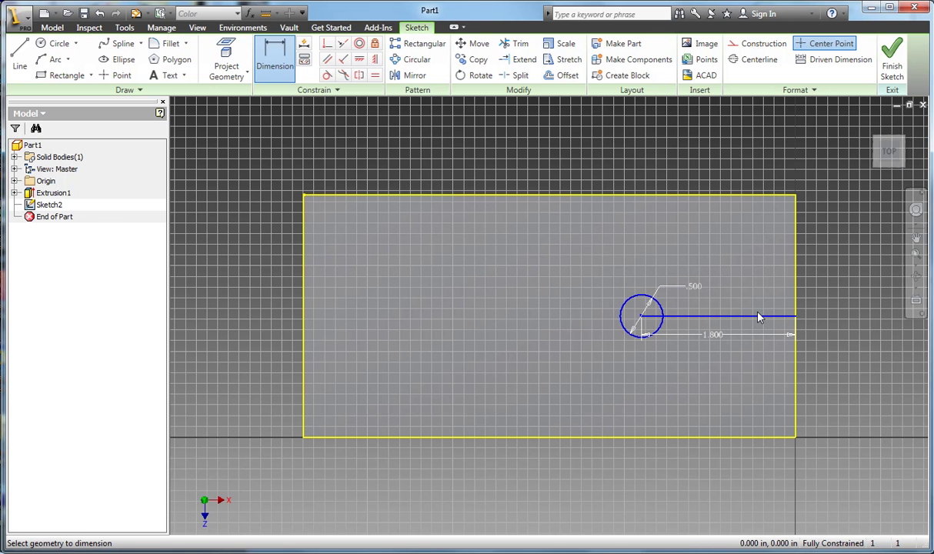
left_click(894, 61)
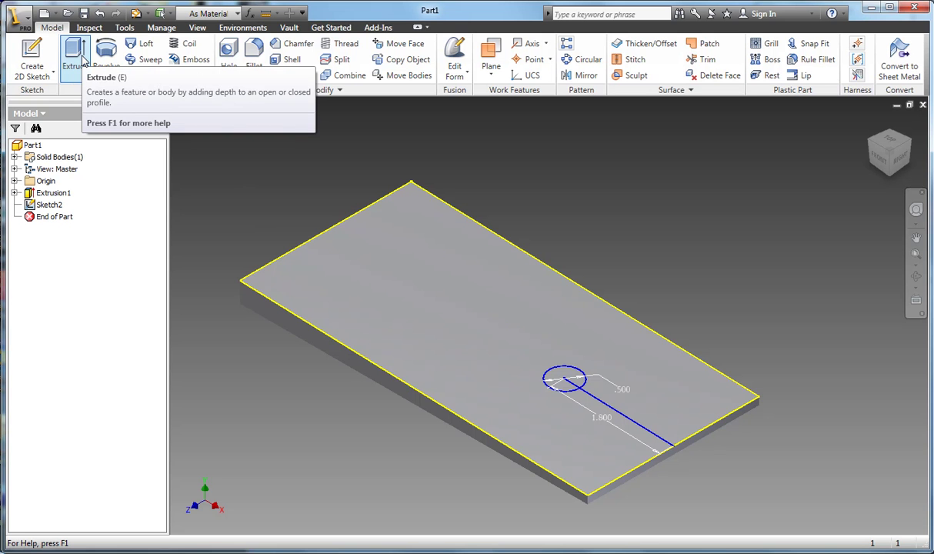
Create Hole1 at the circle's centre with 0.5 in diameter and Through All termination.
left_click(229, 54)
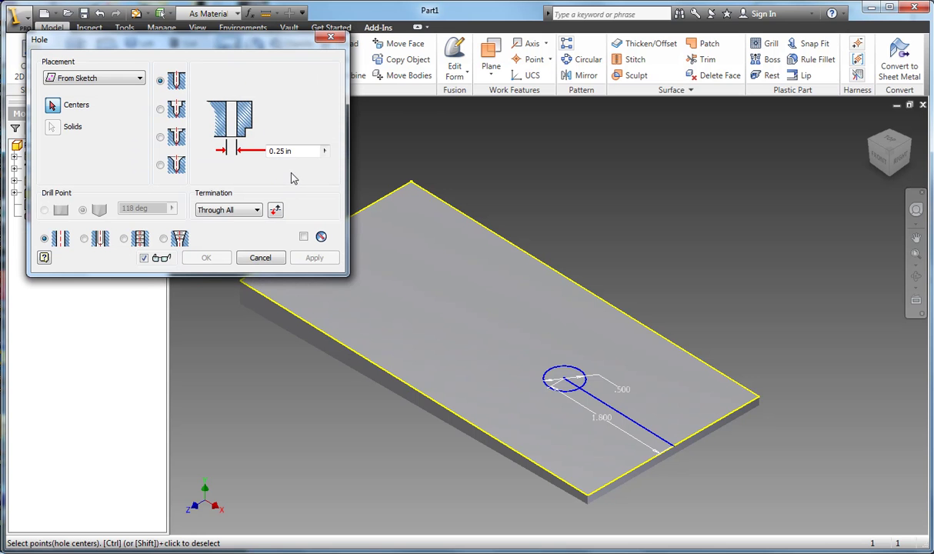
left_click_drag(297, 151, 262, 153)
type(".5")
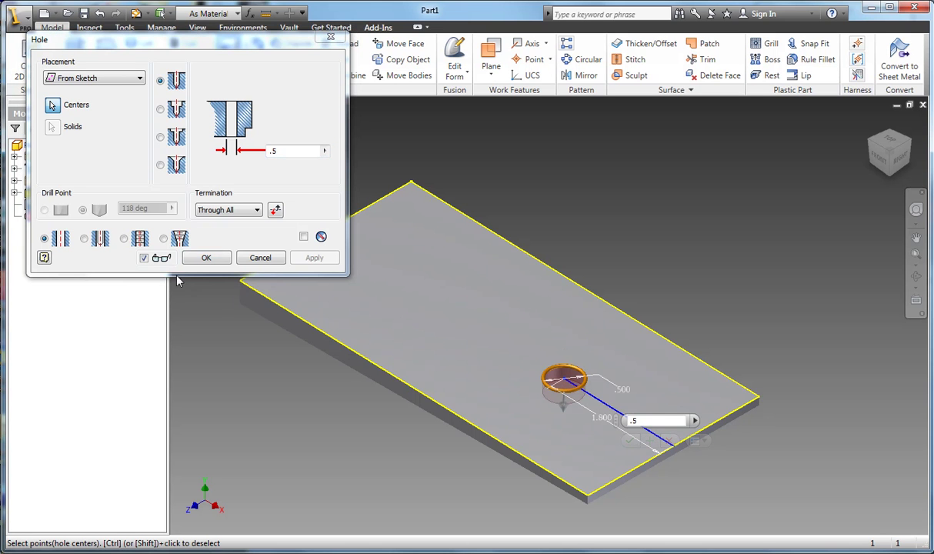
left_click(206, 258)
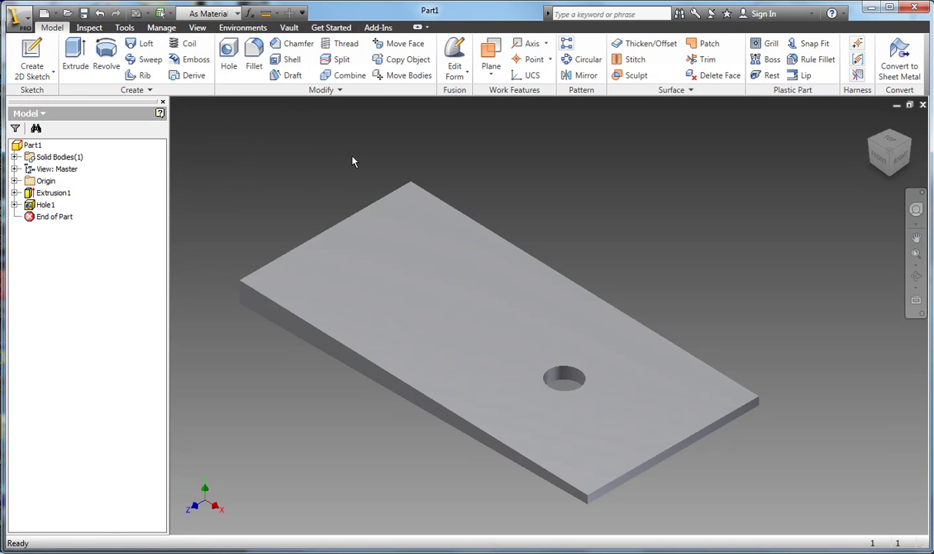
Start a sketch on the top face and draw a line leftward from Hole1's centre.
left_click(33, 61)
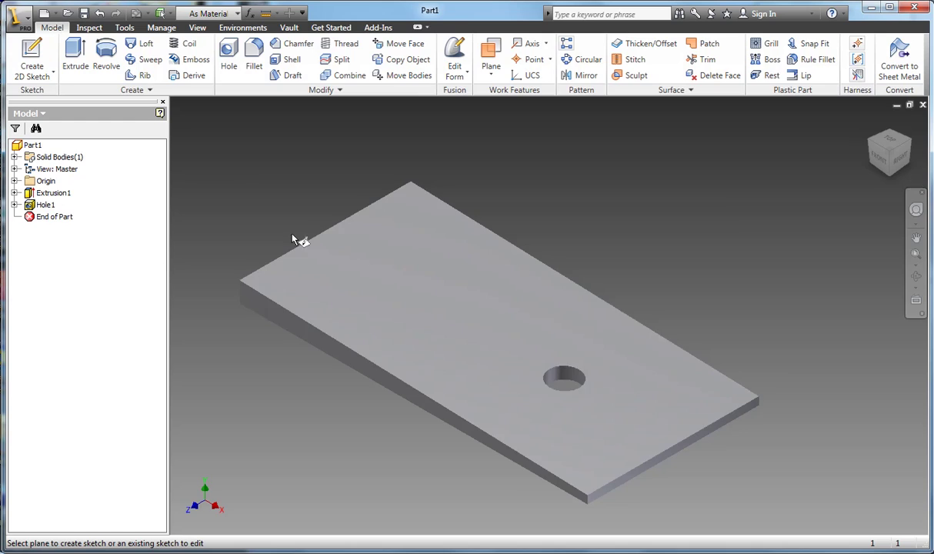
left_click(316, 257)
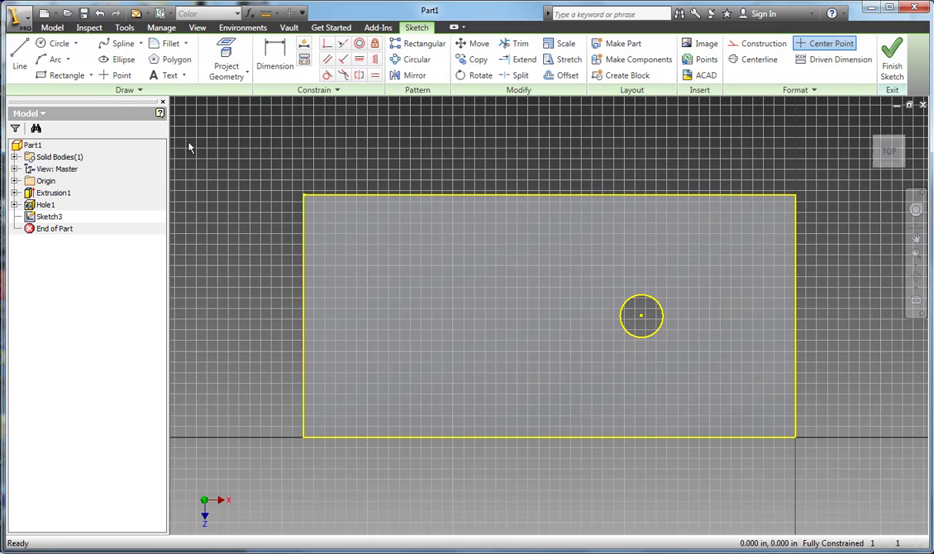
left_click(20, 54)
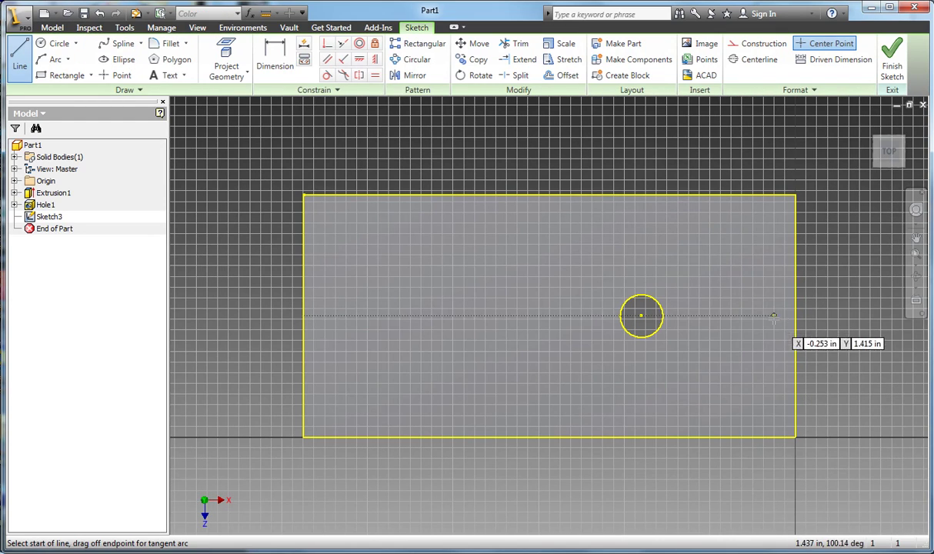
left_click(640, 316)
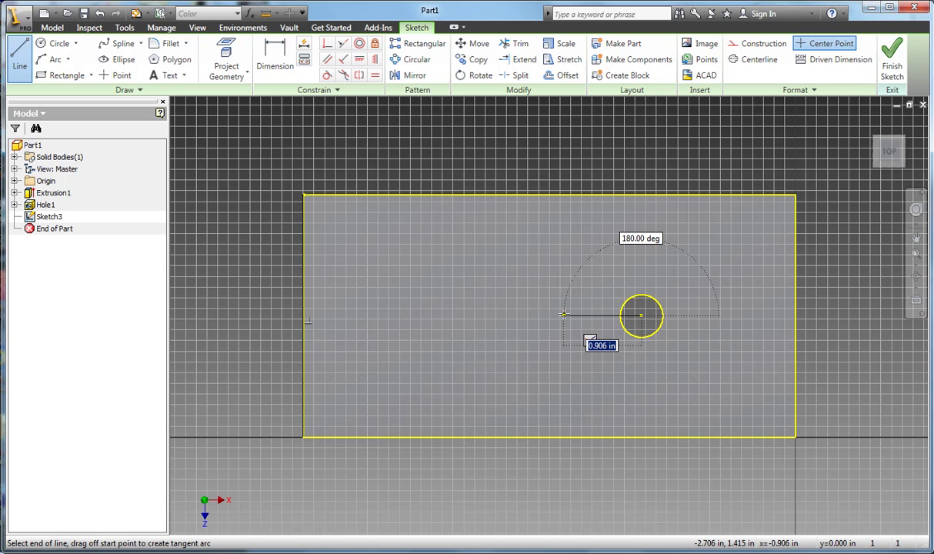
left_click(561, 316)
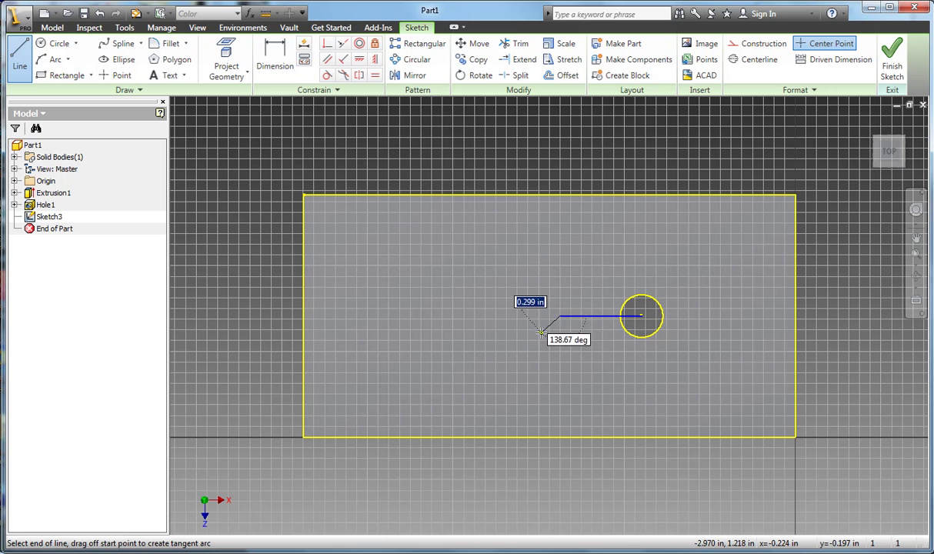
right_click(531, 294)
key("Escape")
Dimension the new line's length to 1.000 in.
left_click(277, 61)
left_click(598, 317)
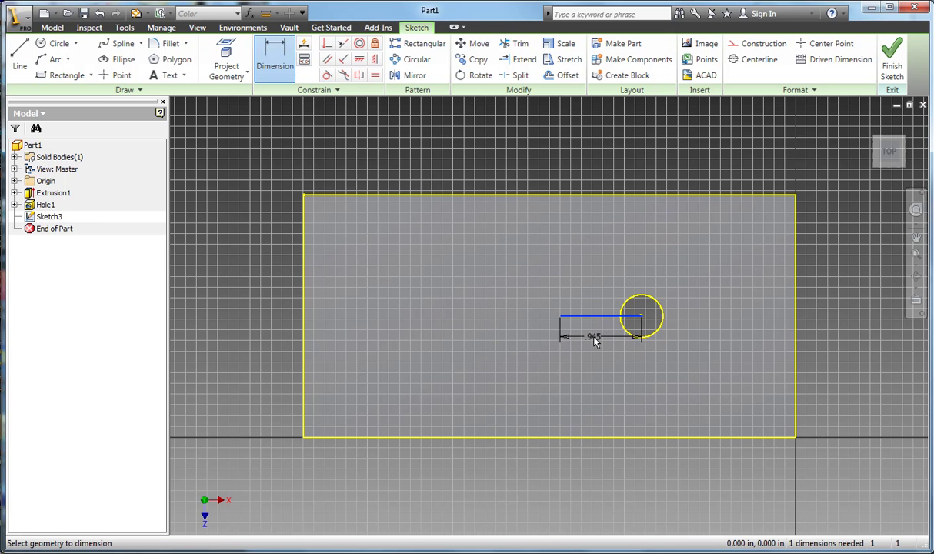
left_click(595, 339)
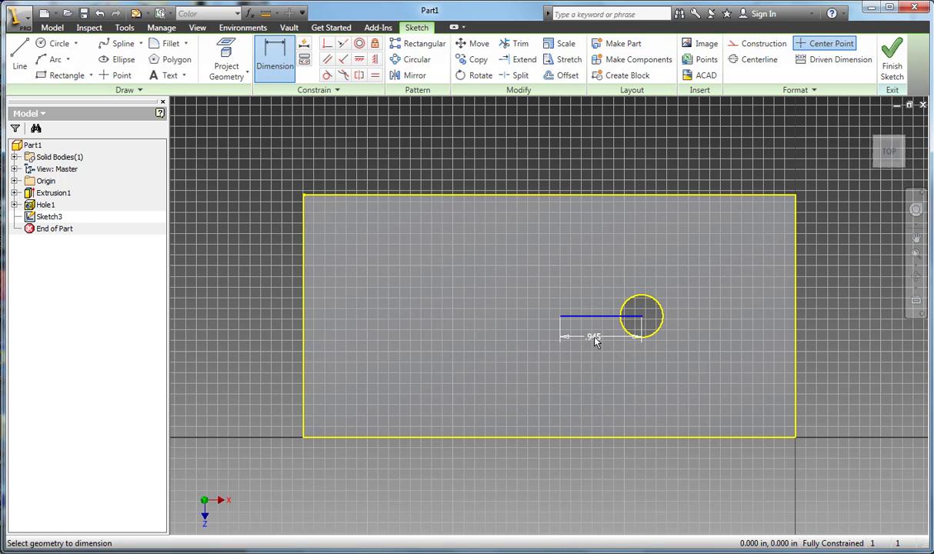
left_click(593, 338)
type("1")
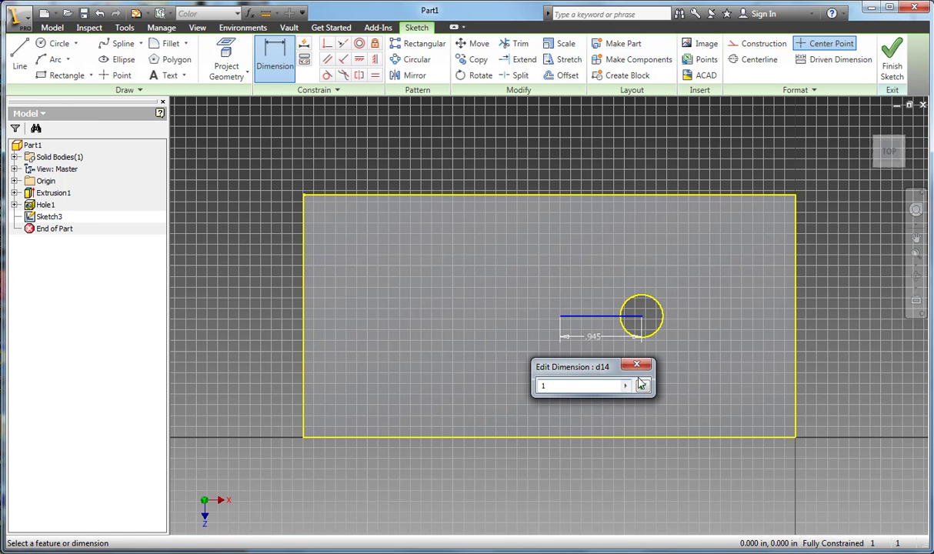
key("Return")
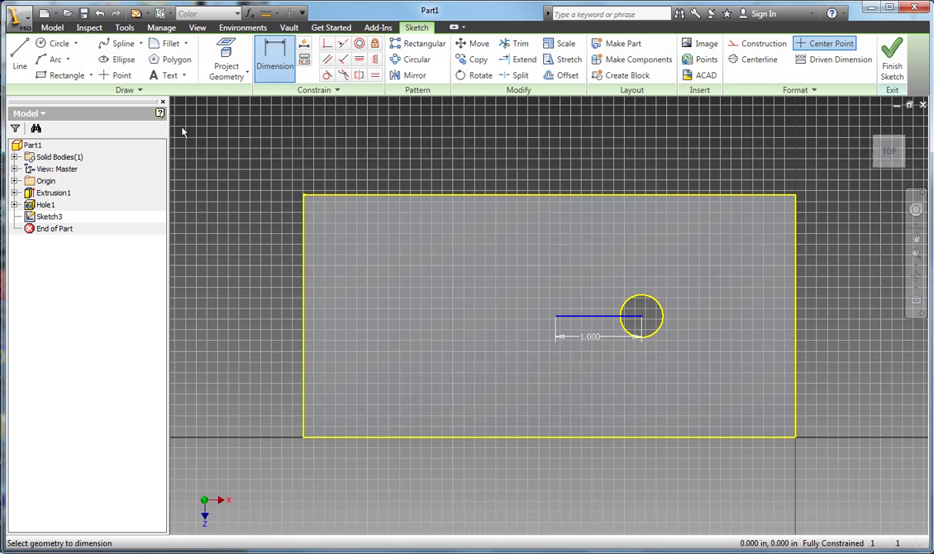
Add a 0.850-diameter circle at the line's left end and finish Sketch3.
left_click(55, 43)
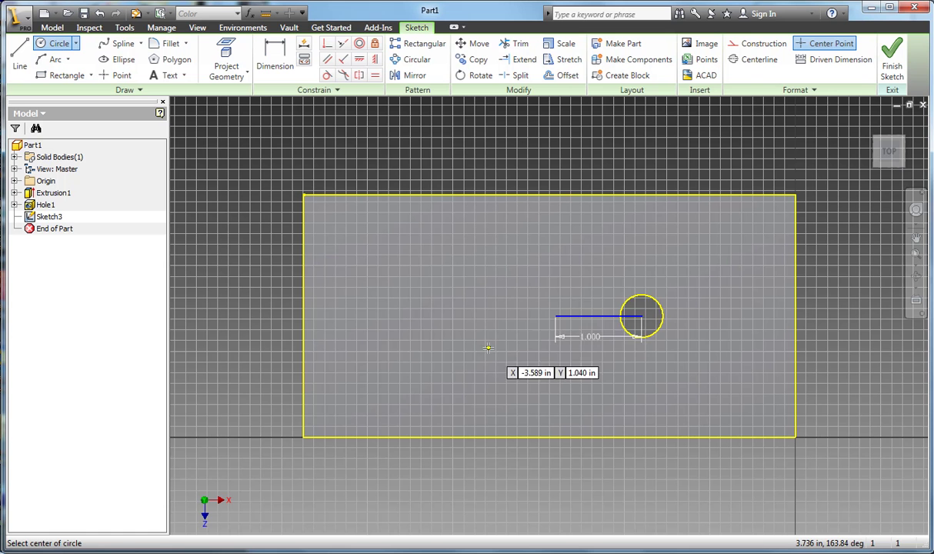
left_click(555, 315)
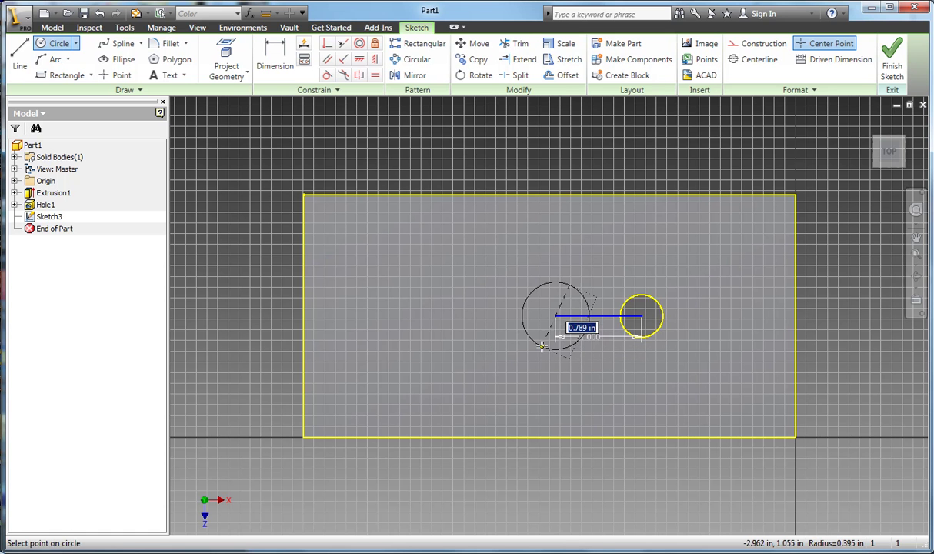
left_click(566, 349)
left_click(289, 60)
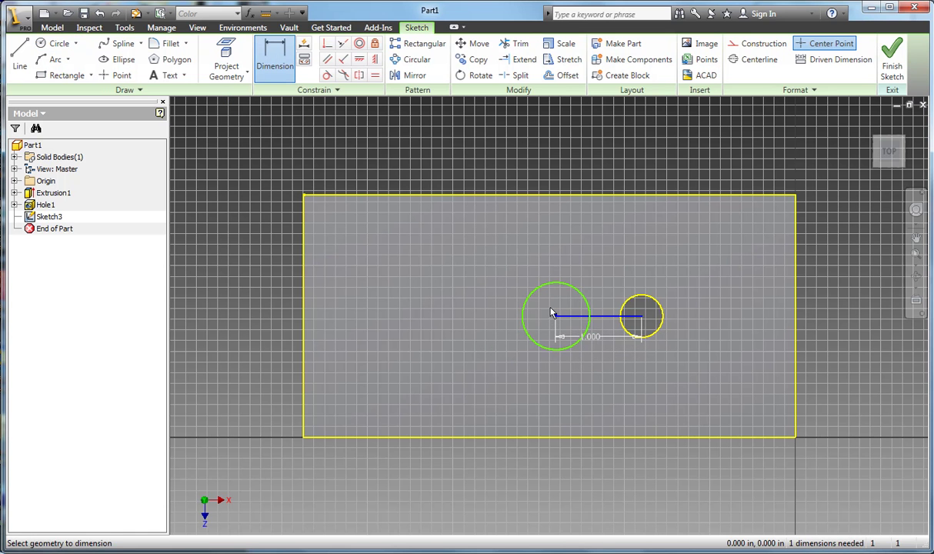
left_click(540, 348)
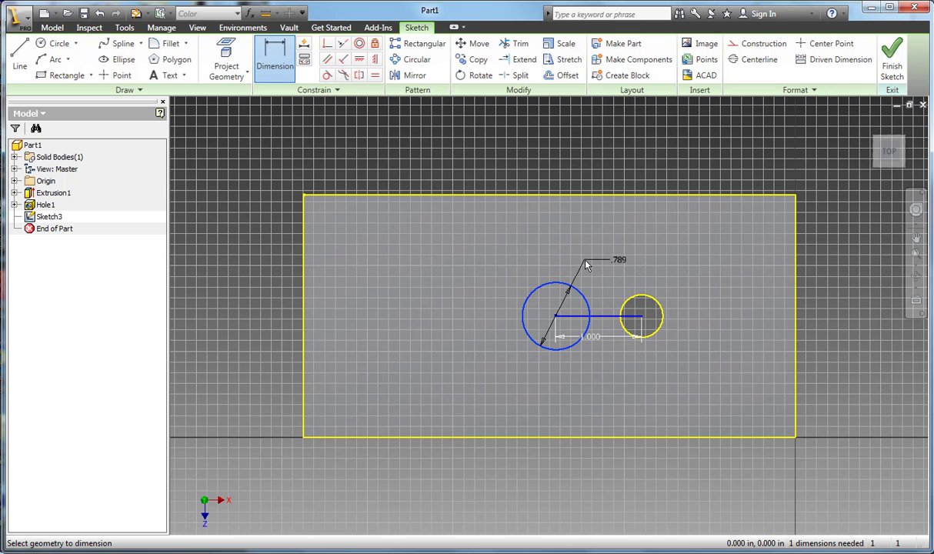
left_click(616, 264)
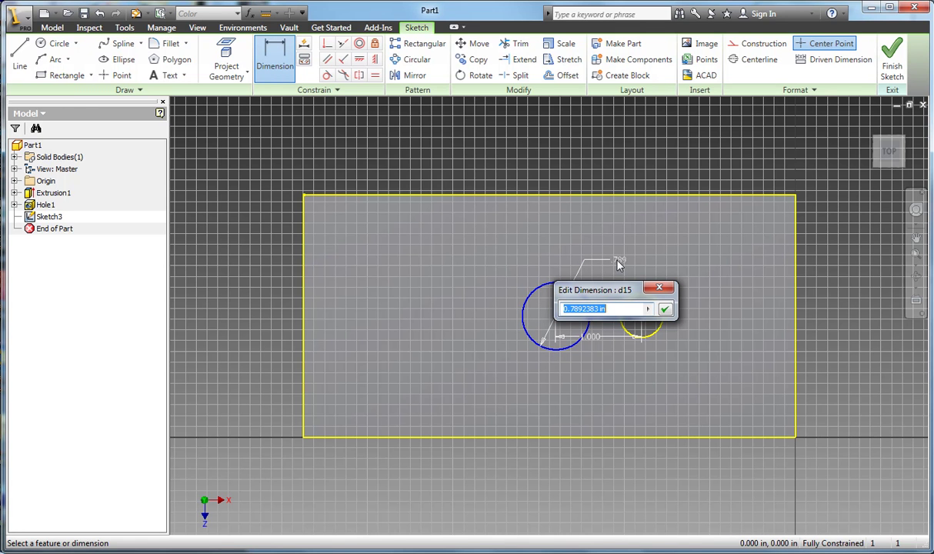
type(".85")
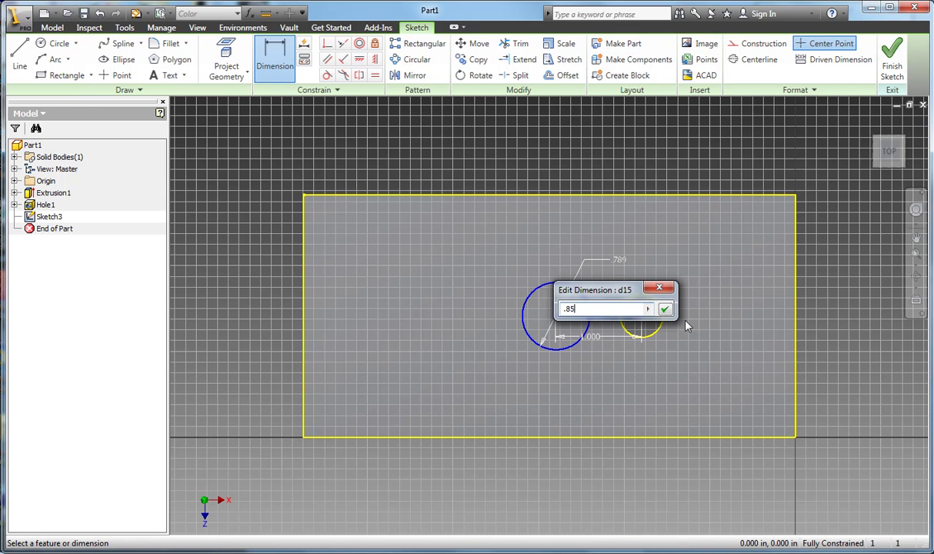
left_click(665, 310)
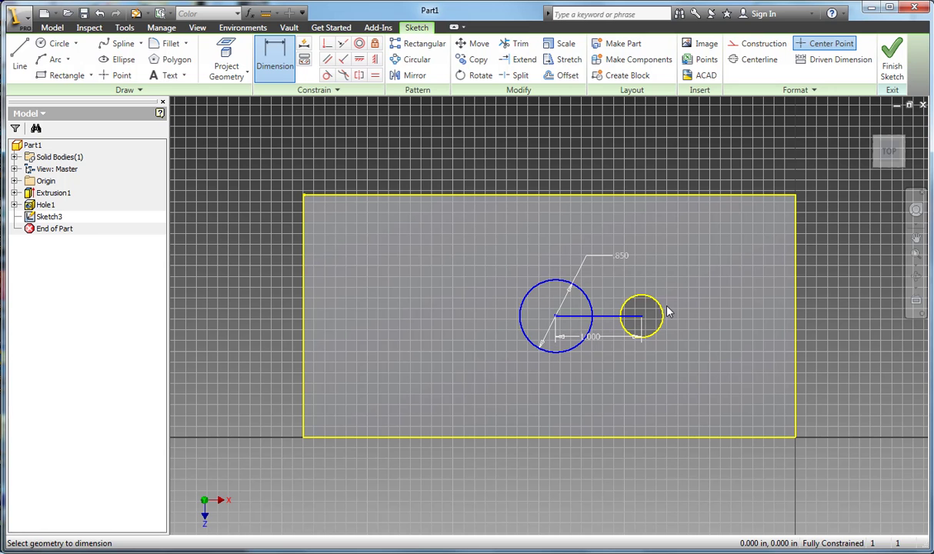
left_click(892, 62)
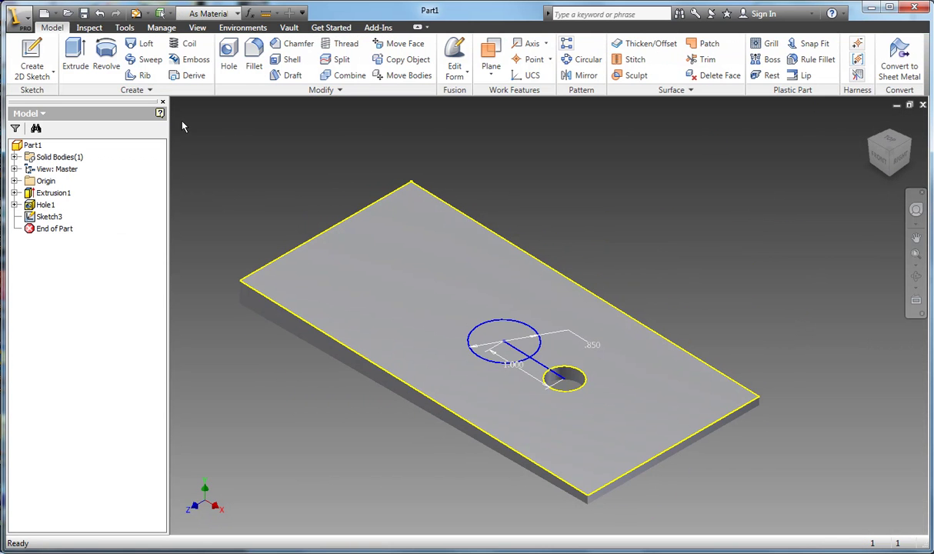
Create Hole2 at the new circle's centre with 0.85 in diameter, Through All.
left_click(230, 55)
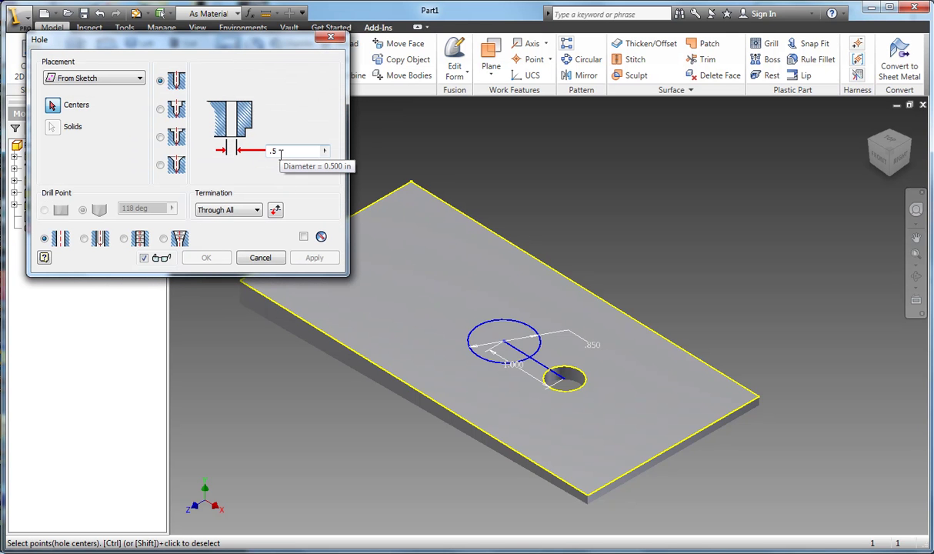
double_click(270, 151)
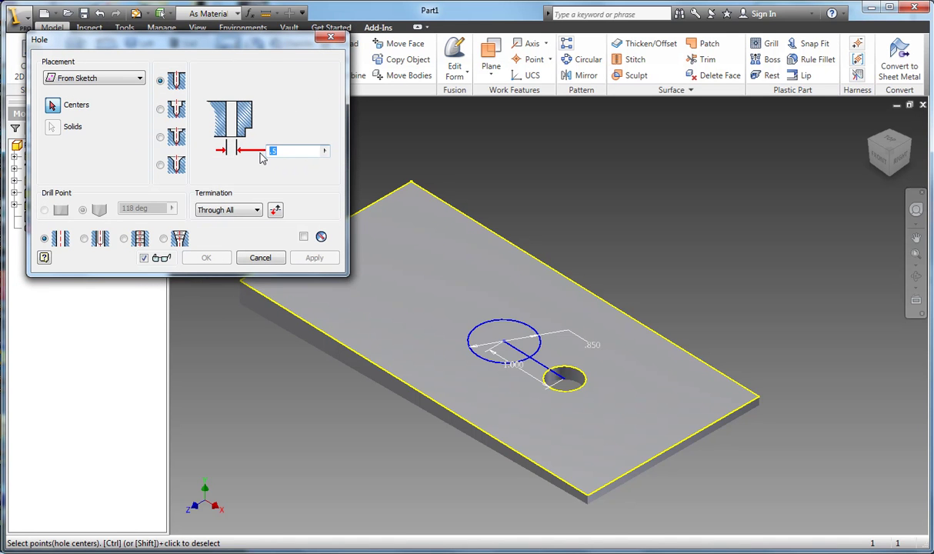
type(".")
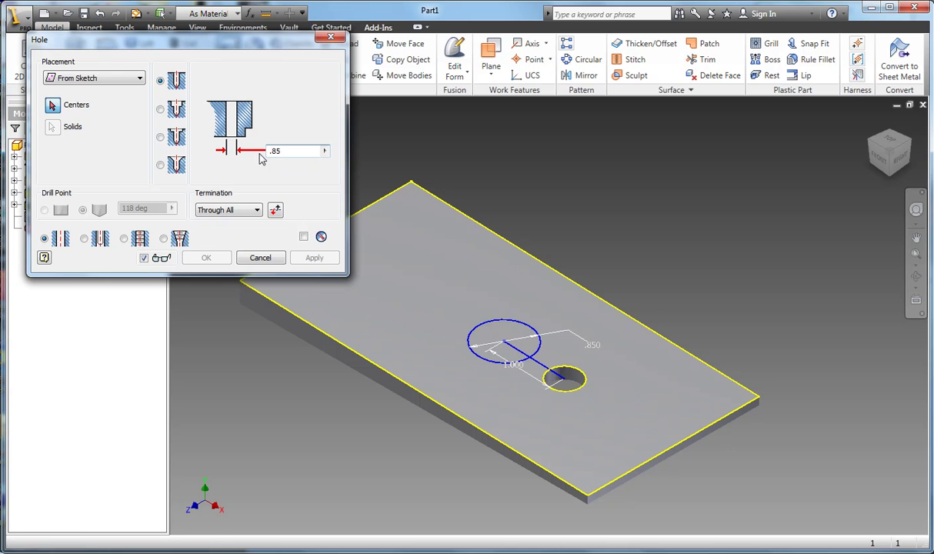
left_click(504, 344)
left_click(206, 258)
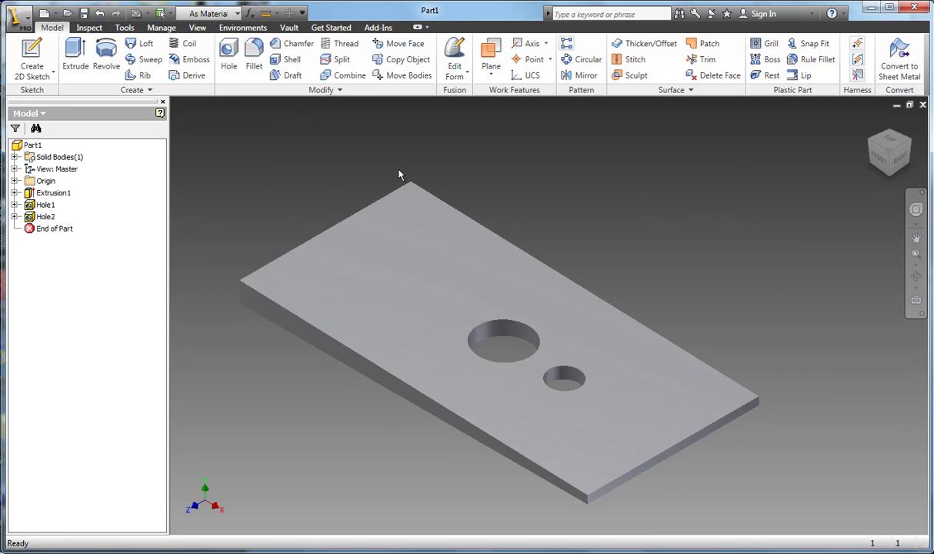
Start a sketch on the top face and draw a line along the top edge from the left corner.
left_click(32, 69)
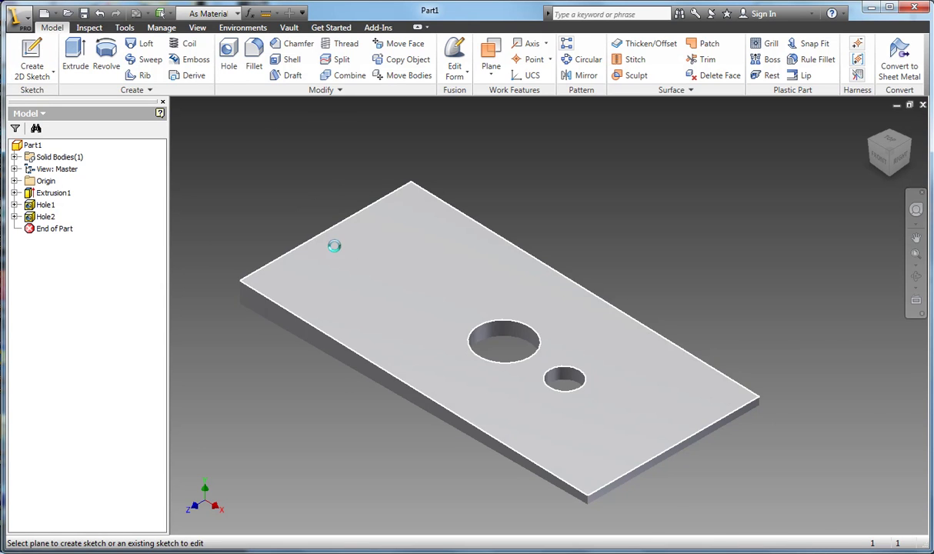
left_click(334, 245)
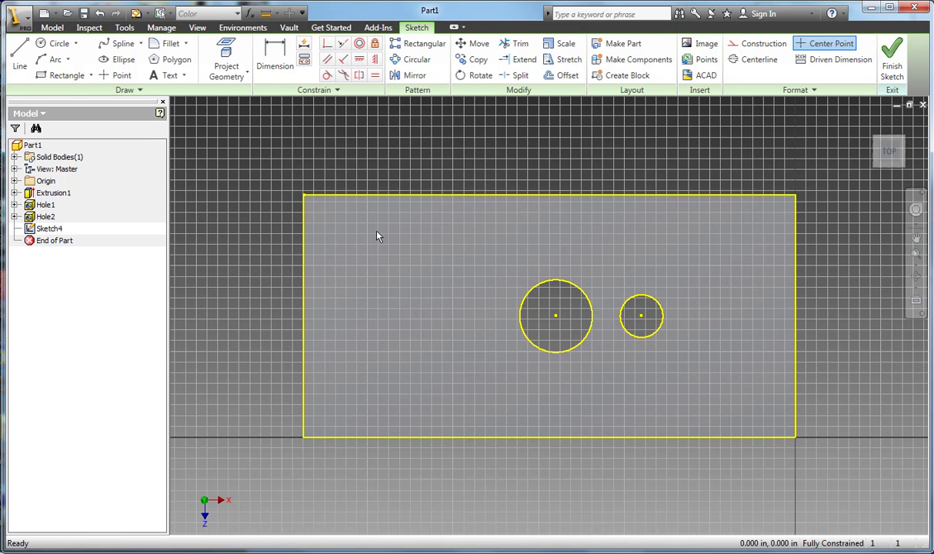
left_click(20, 56)
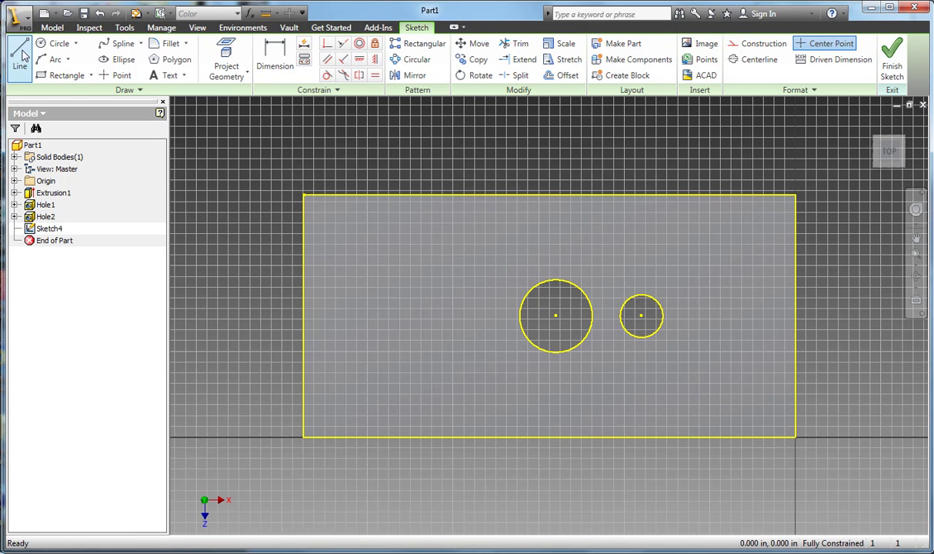
left_click(305, 196)
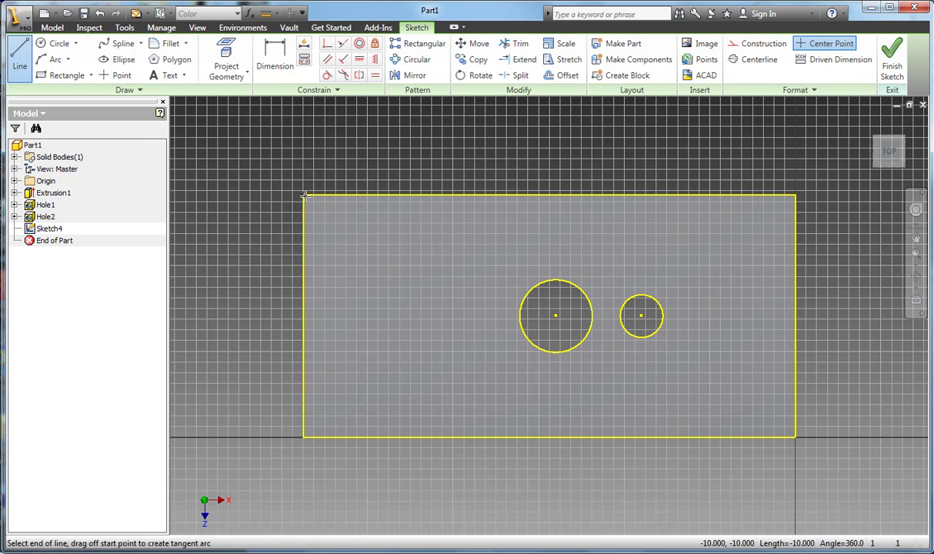
double_click(428, 195)
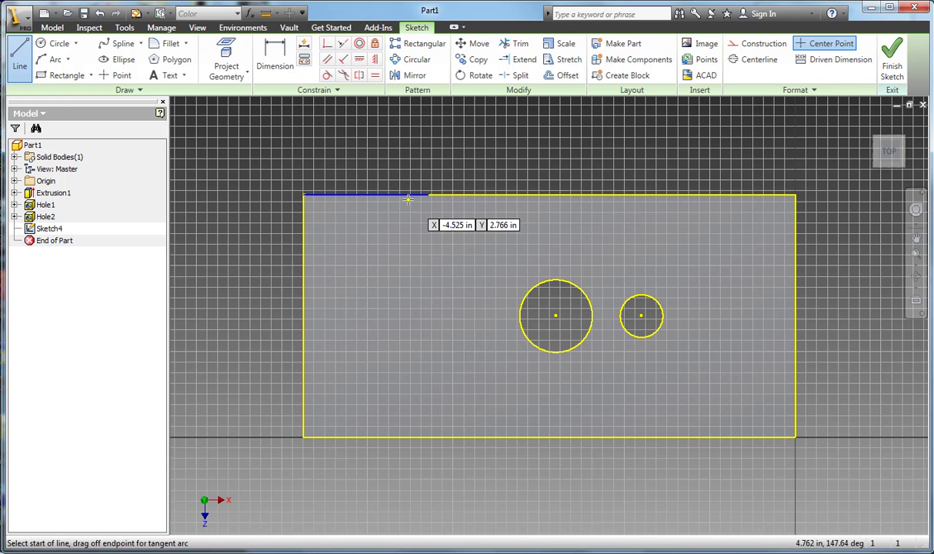
Dimension the top-edge line's length to 1.400 in.
right_click(370, 131)
left_click(281, 130)
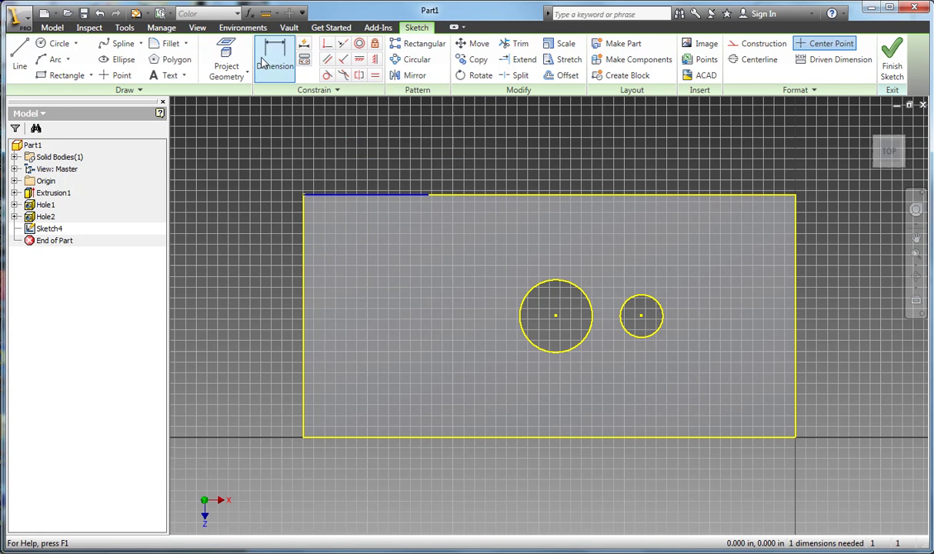
left_click(376, 195)
left_click(375, 167)
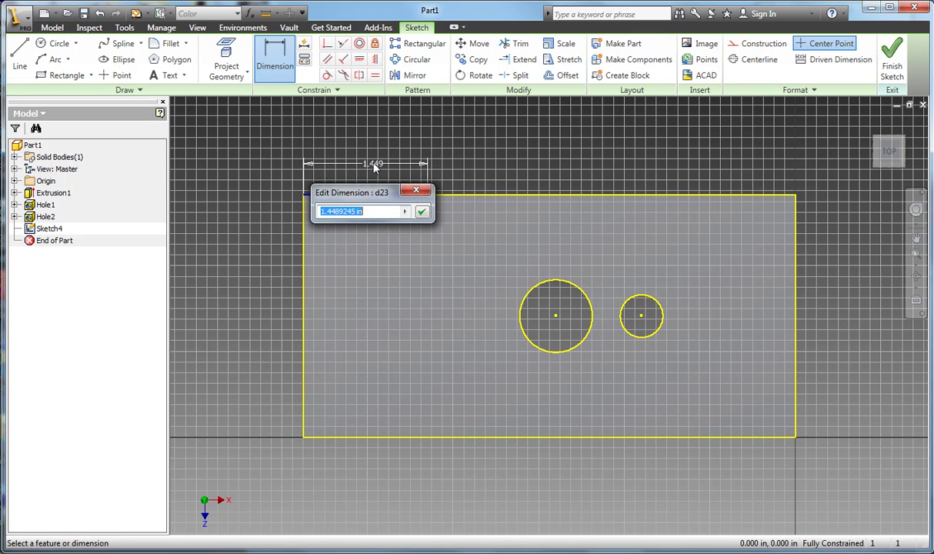
type("1.4")
left_click(421, 212)
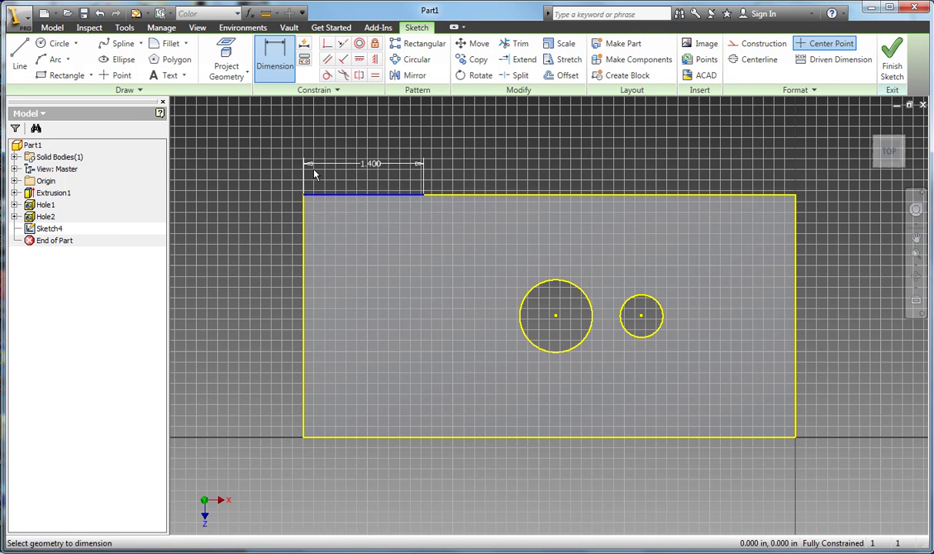
Draw a circle centred on the 1.400 line's right end and dimension its diameter to 0.6.
left_click(59, 43)
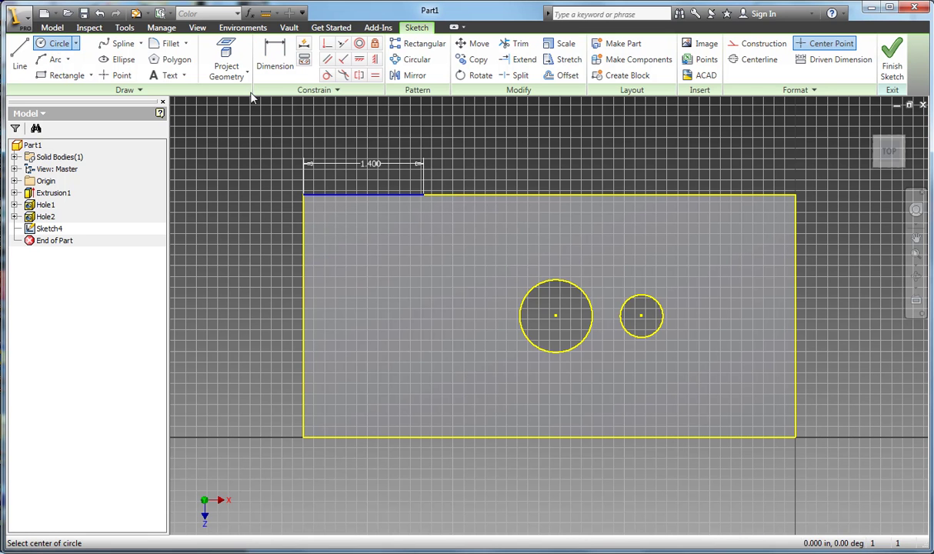
left_click(424, 195)
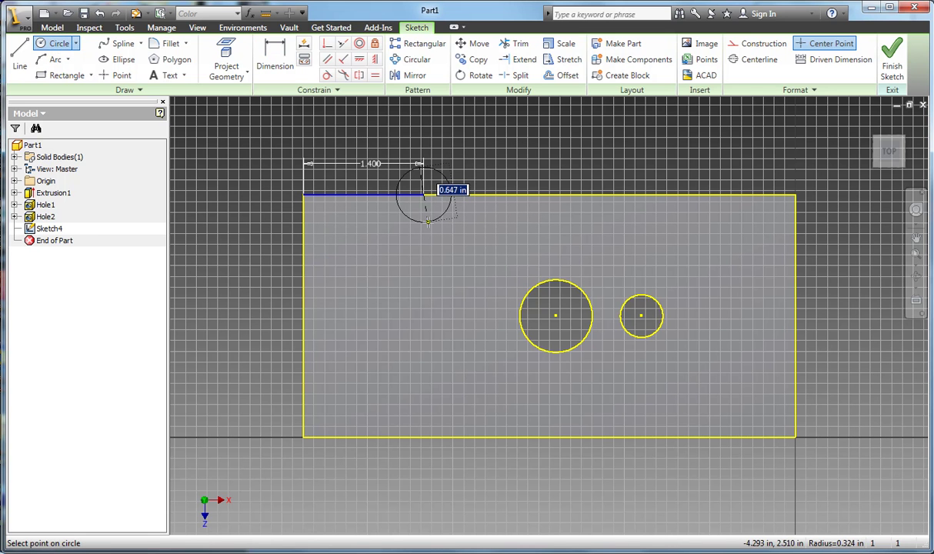
left_click(424, 222)
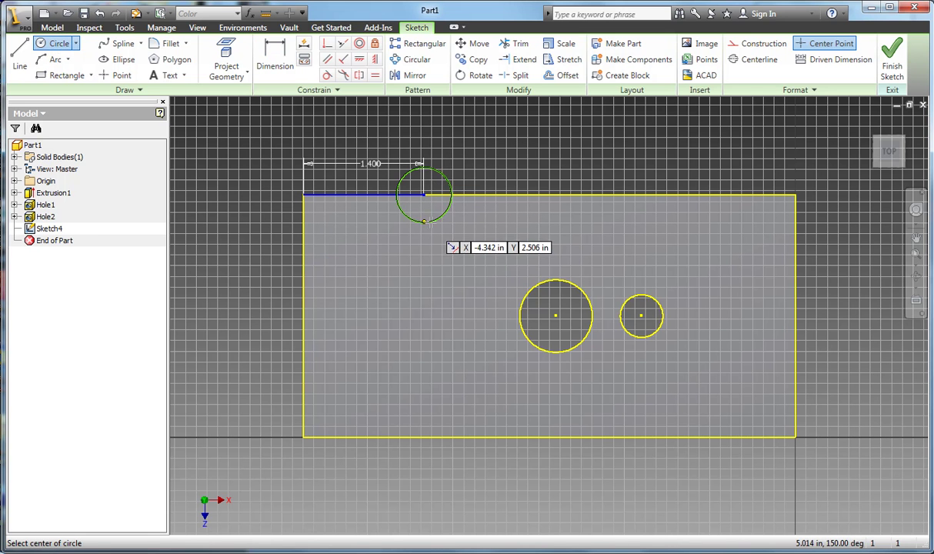
left_click(275, 56)
left_click(451, 193)
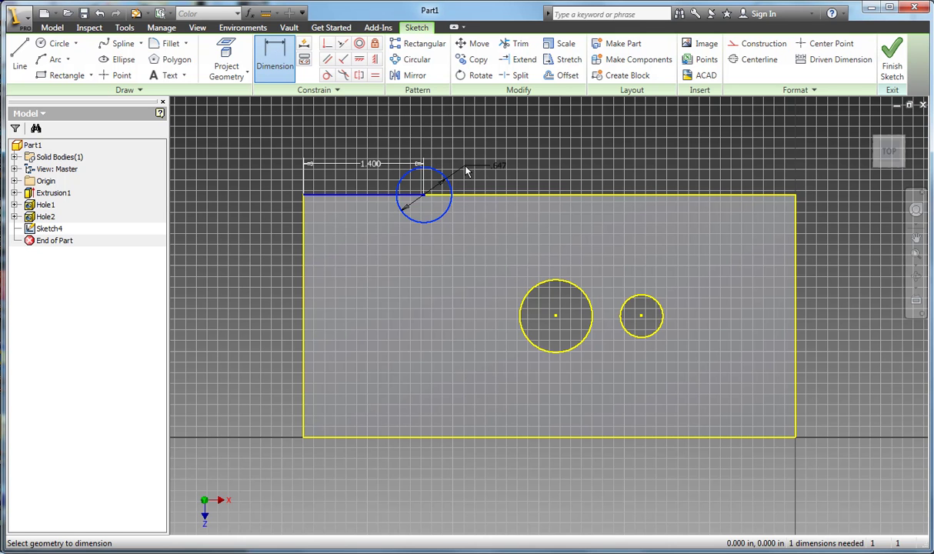
left_click(493, 173)
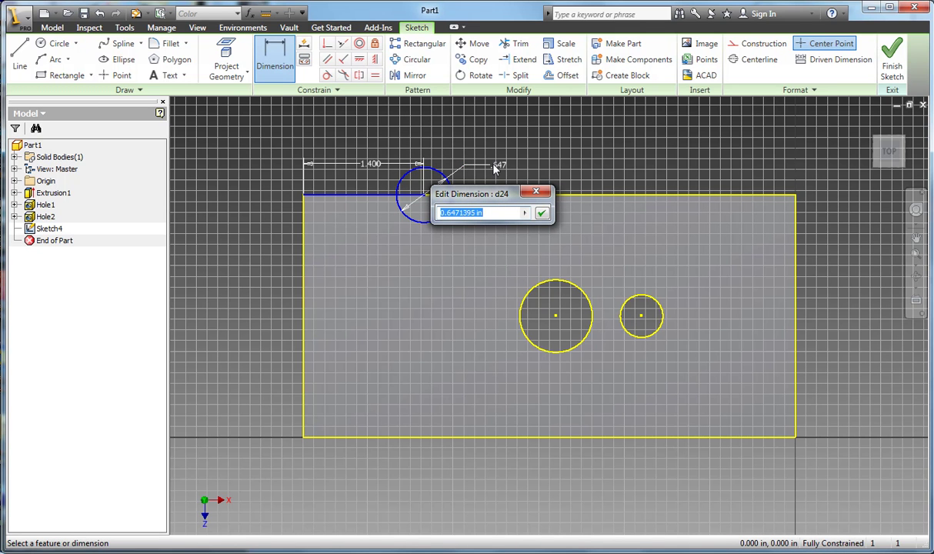
type(".6")
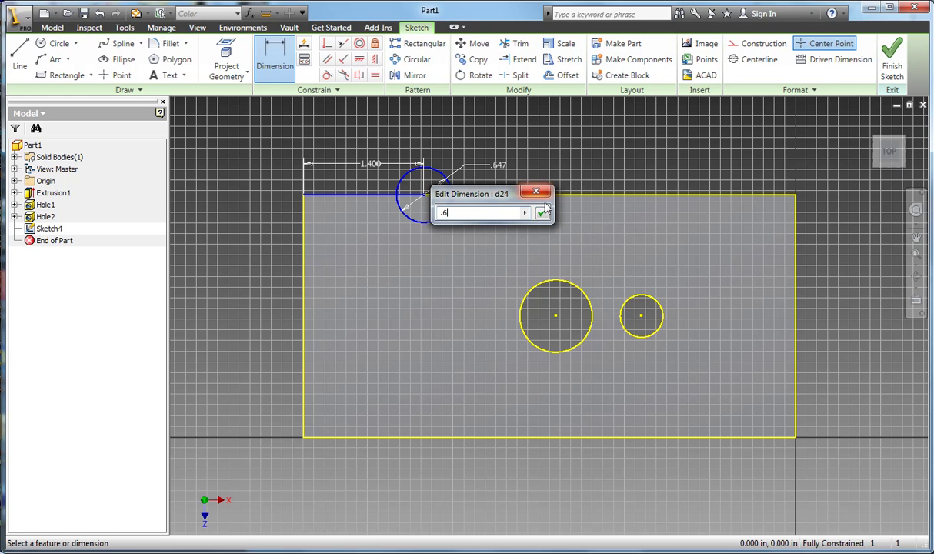
left_click(542, 213)
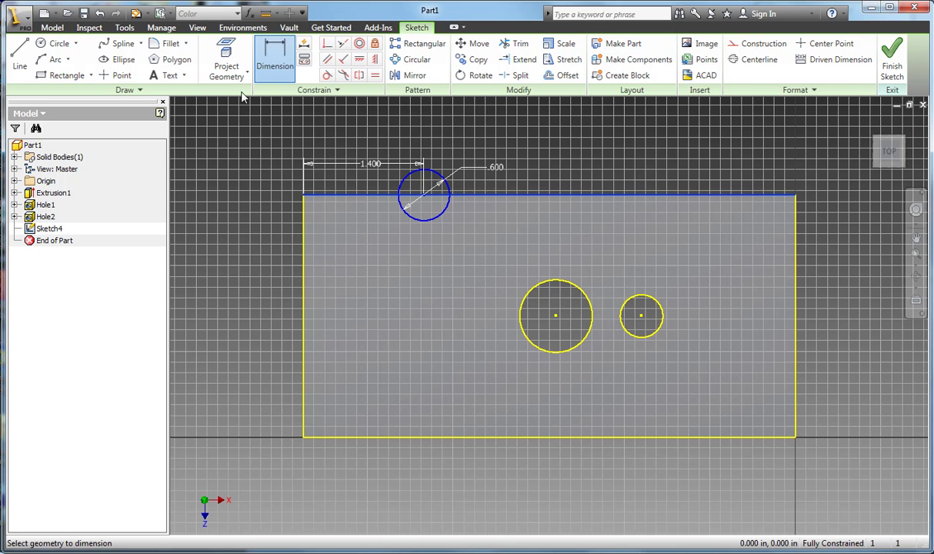
Draw a line across the notch circle from edge to edge and finish the sketch.
left_click(19, 57)
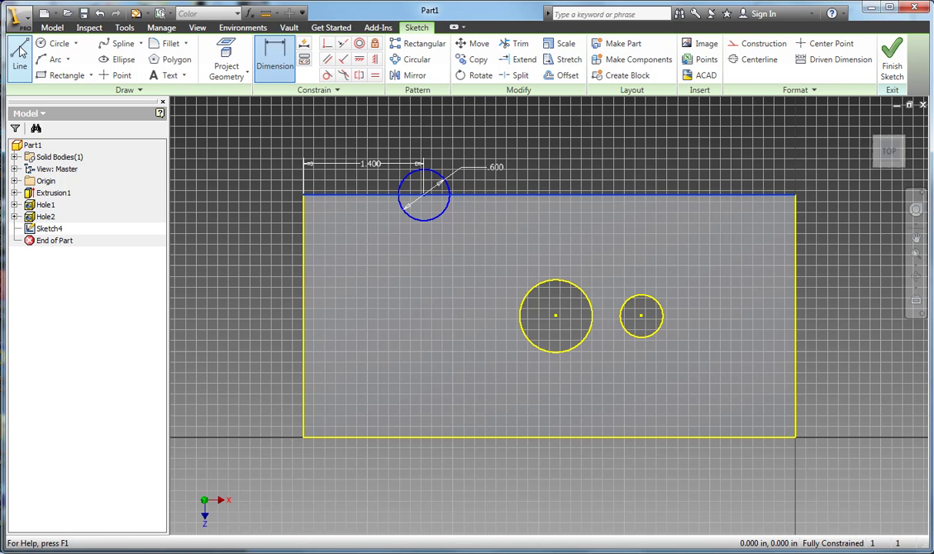
left_click(399, 195)
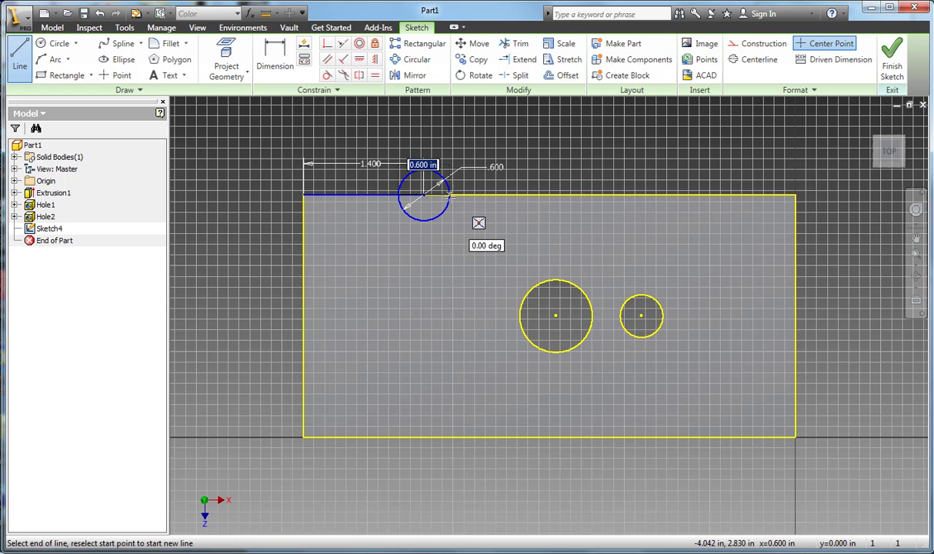
left_click(450, 196)
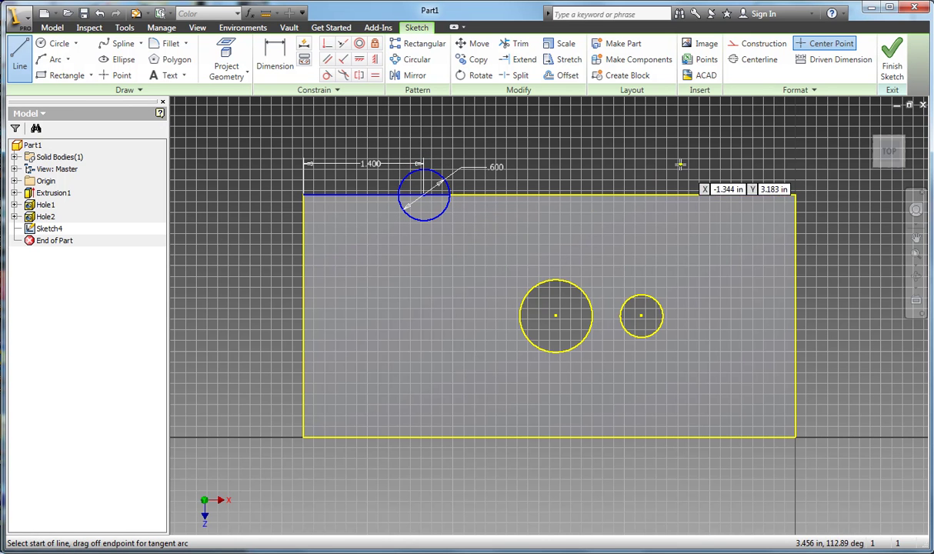
left_click(892, 62)
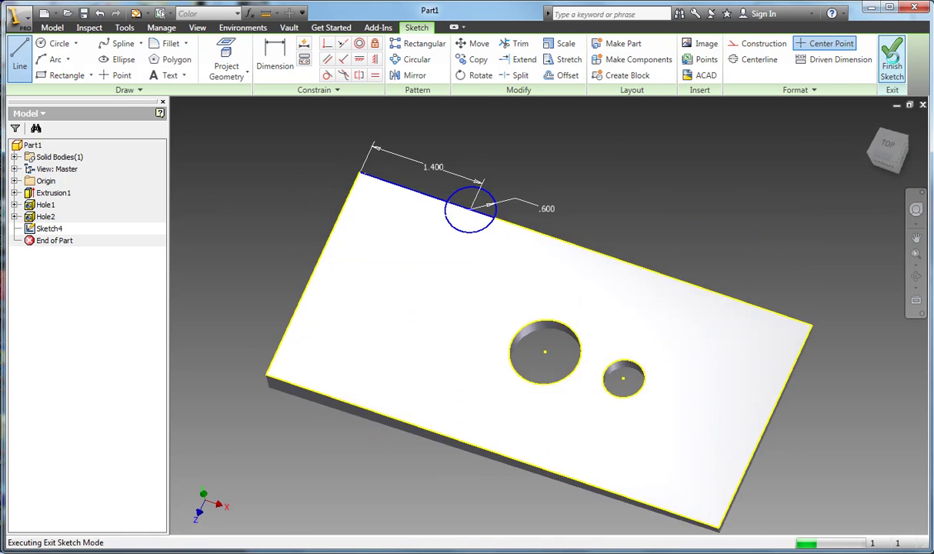